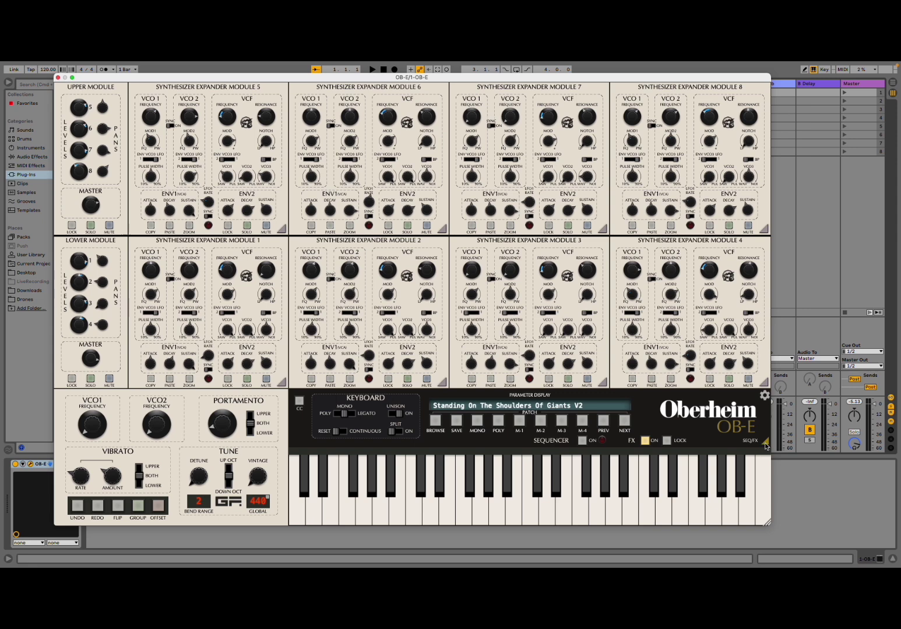
# Show the MIDI sequencer and effects section in place of the on-screen keyboard, and return to the keyboard
pyautogui.click(764, 441)
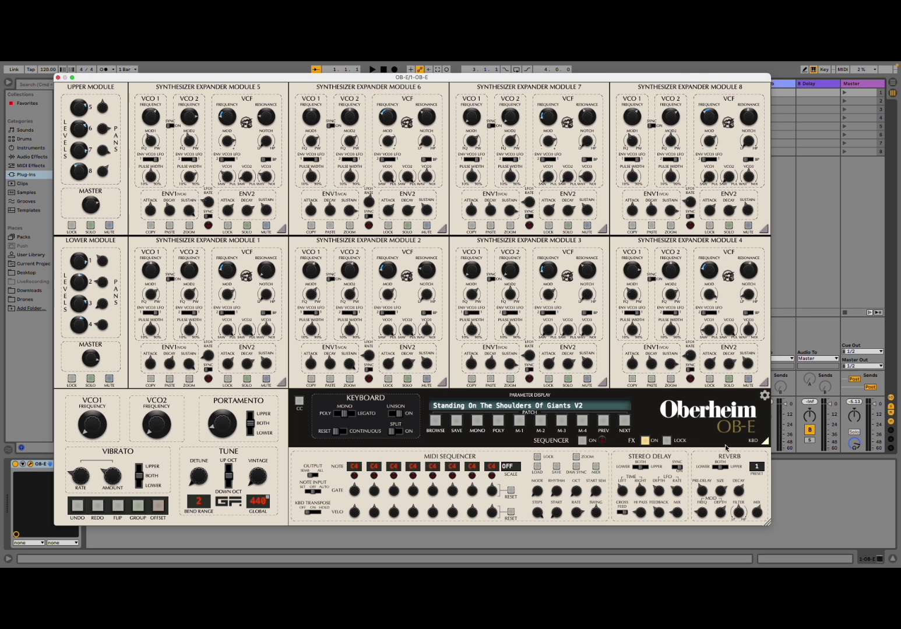
pyautogui.click(765, 441)
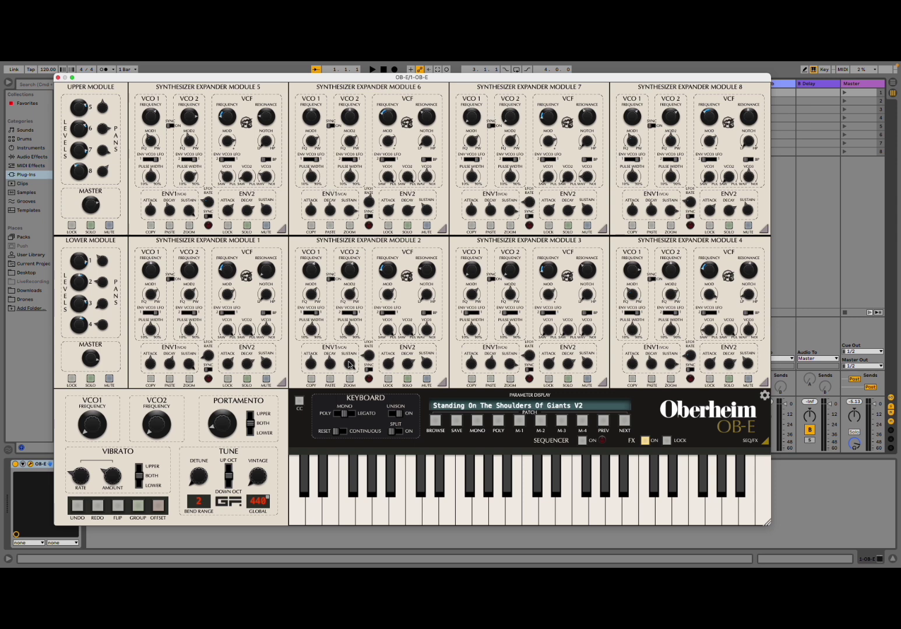
# Open the patch browser and load the Ooo-berheim Poly V2 patch to audition it
pyautogui.click(435, 424)
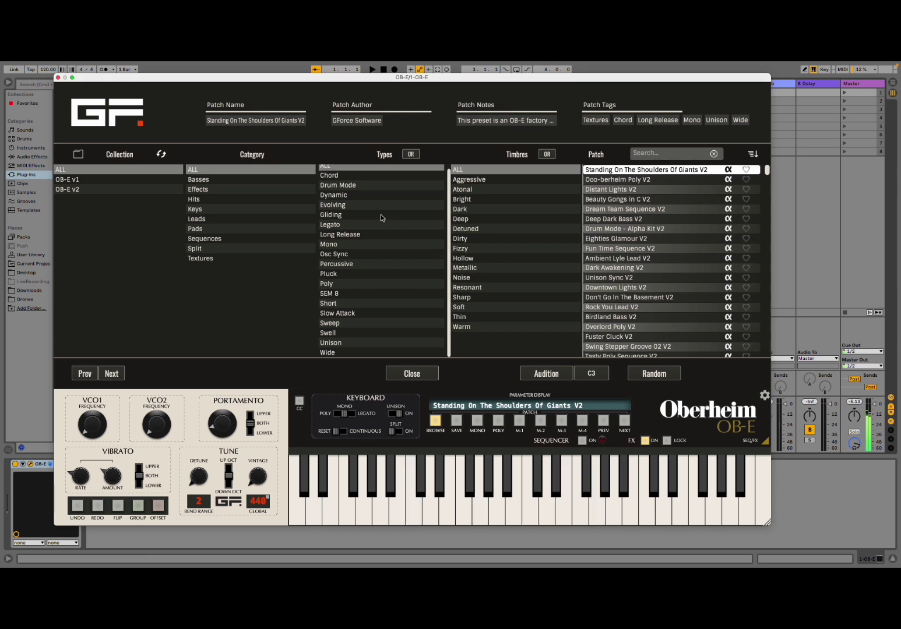
pyautogui.click(609, 180)
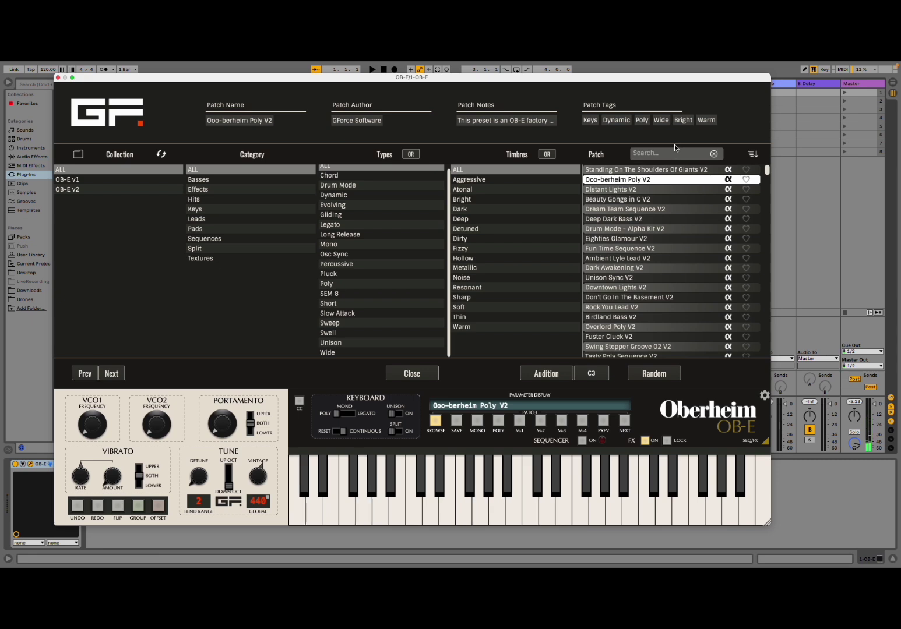
# Load the Distant Lights V2 patch and play several notes to audition the pad sound
pyautogui.click(652, 192)
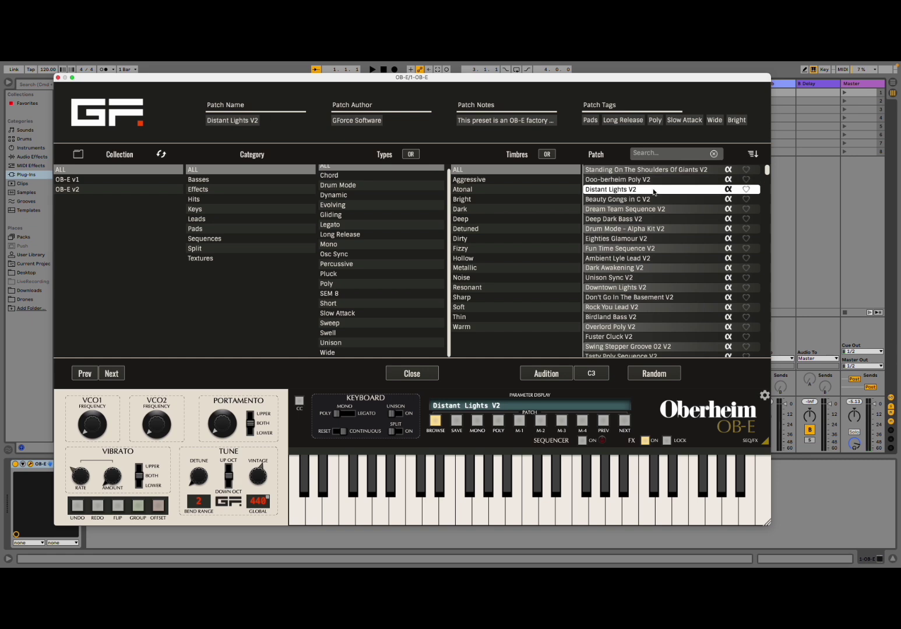
pyautogui.press('a')
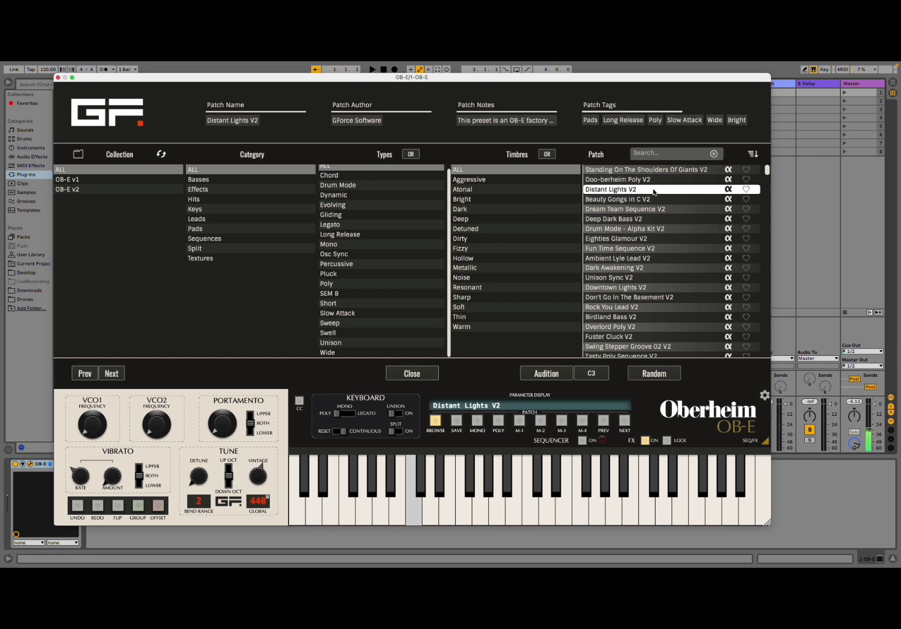
pyautogui.press('u')
pyautogui.press('y')
pyautogui.press('f')
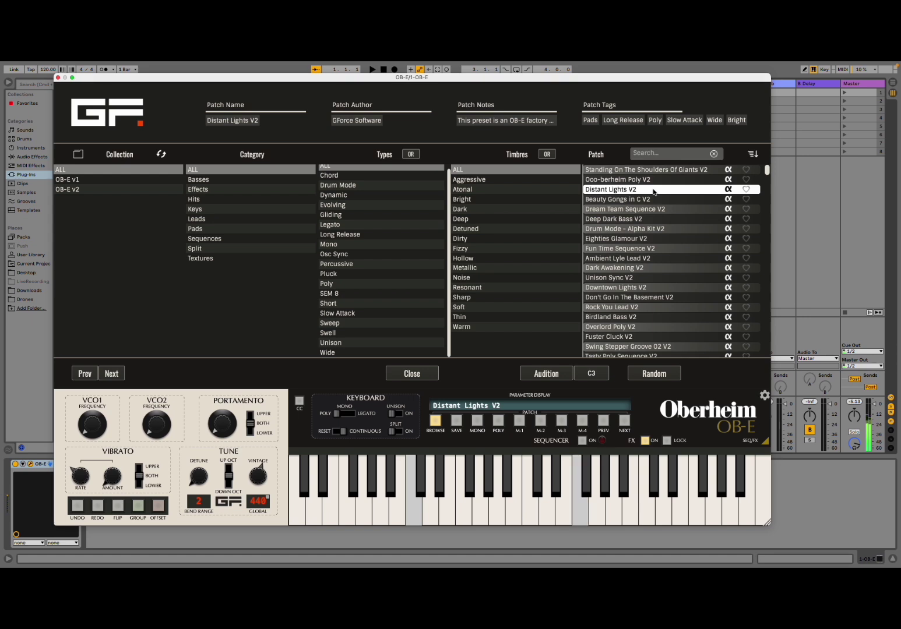
pyautogui.press('e')
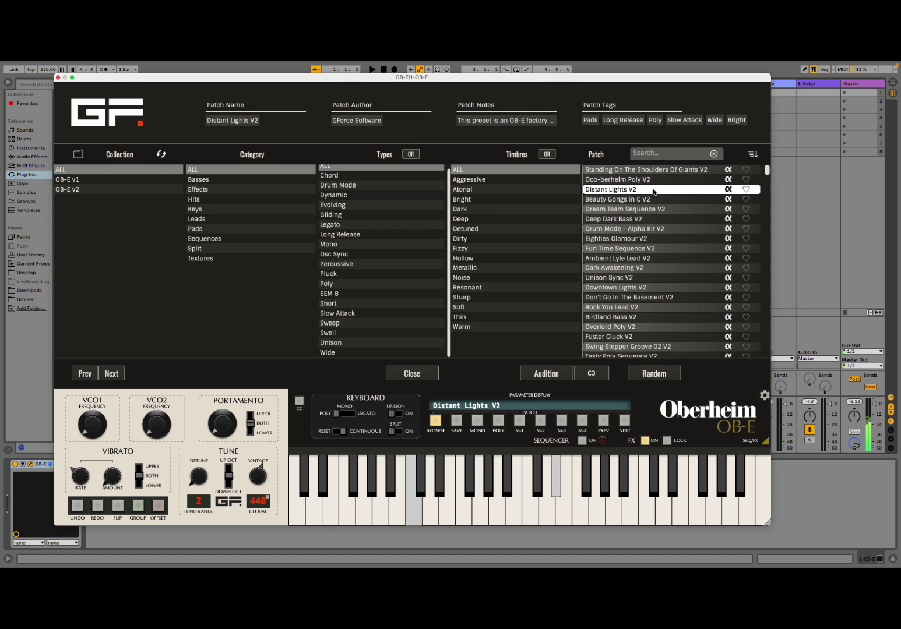
pyautogui.press('s')
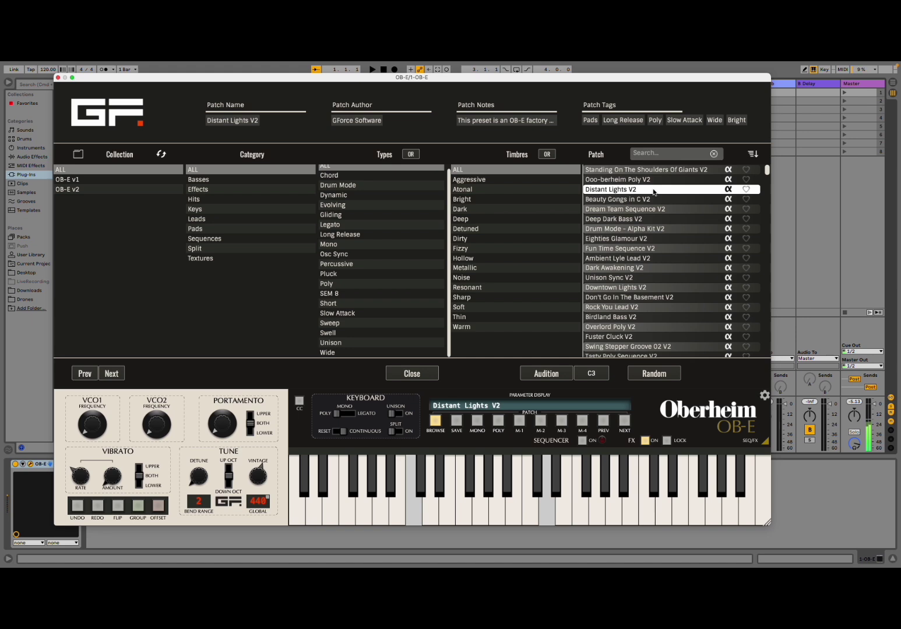
pyautogui.press('a')
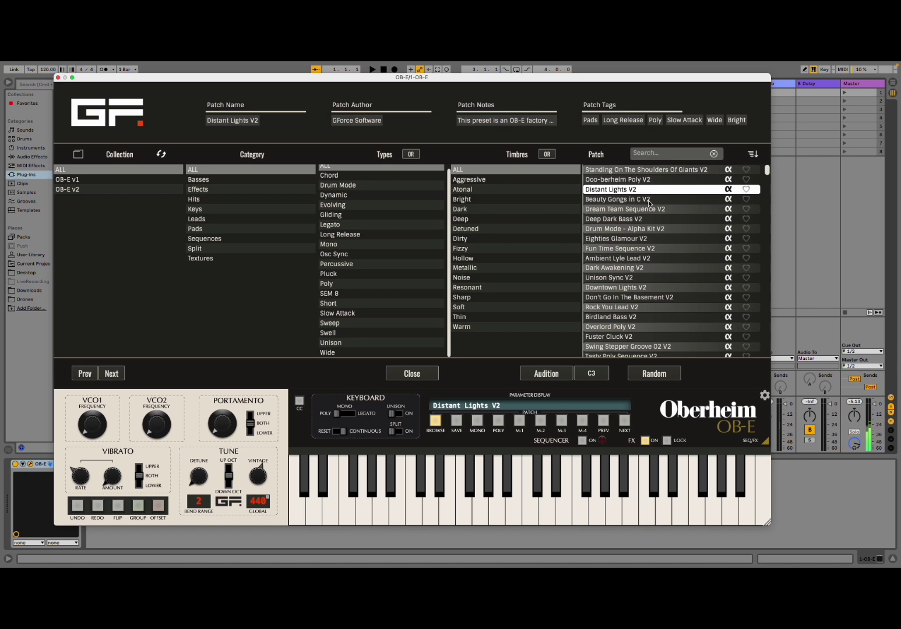
# Load Beauty Gongs in C V2 and Dream Team Sequence V2, auditioning the sequence with held notes and transport playback
pyautogui.click(648, 202)
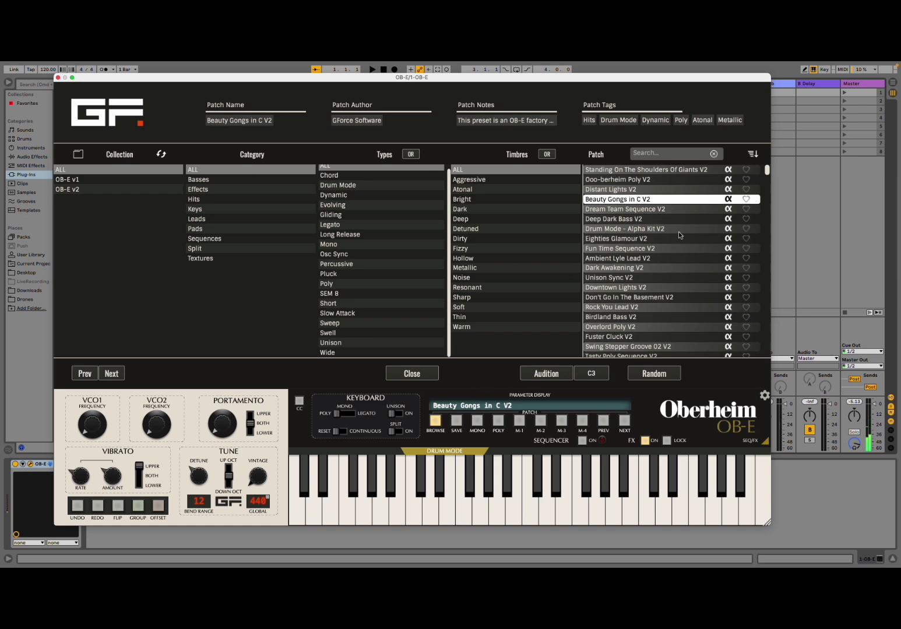
pyautogui.press('Down')
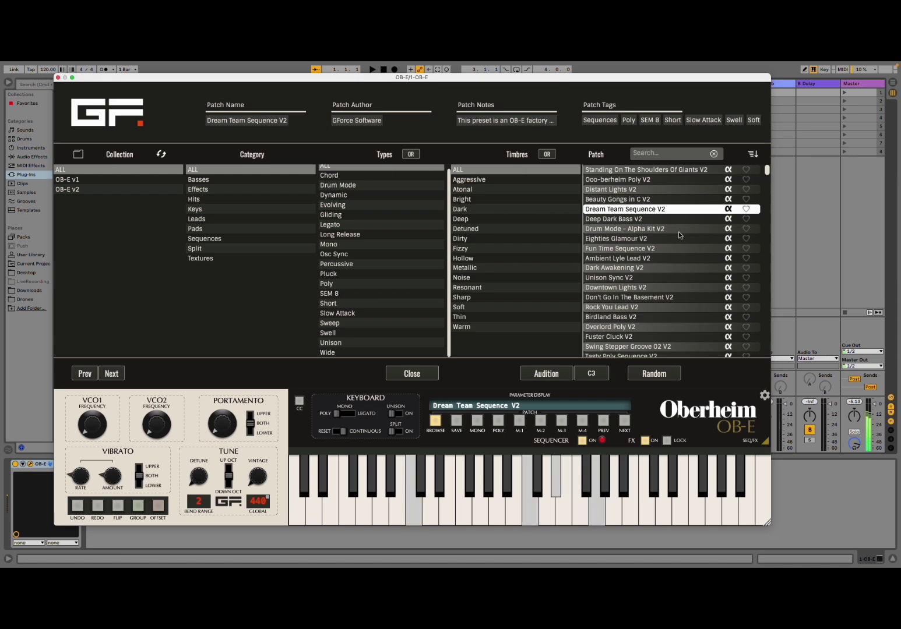
pyautogui.press('space')
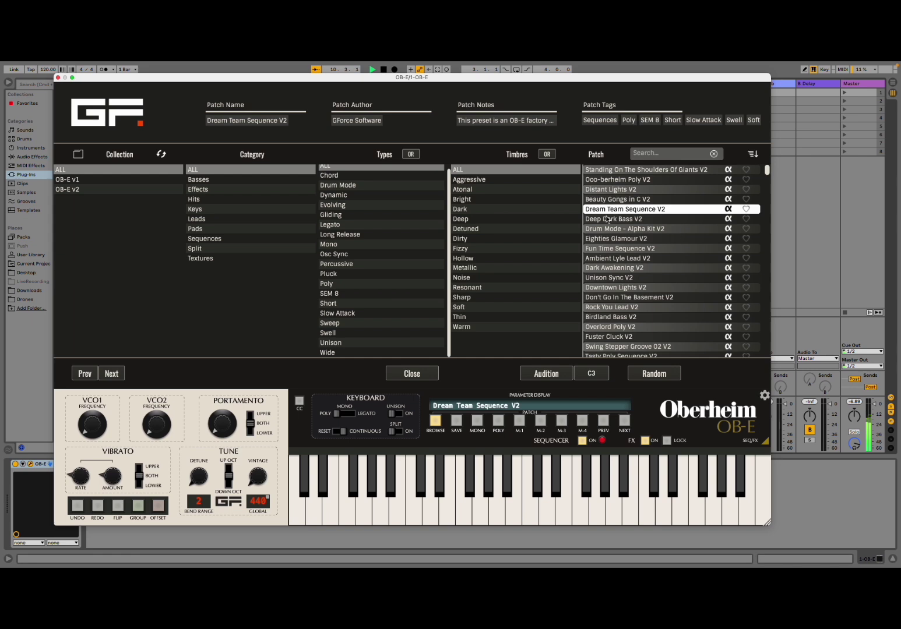
pyautogui.press('space')
pyautogui.press('space')
pyautogui.press('space')
pyautogui.press('a')
pyautogui.press('a')
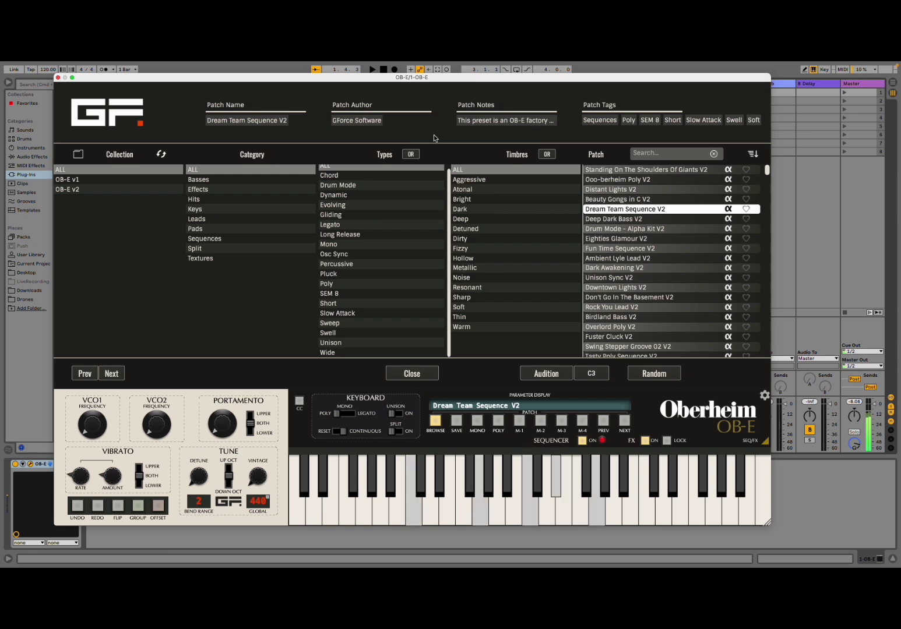
pyautogui.press('space')
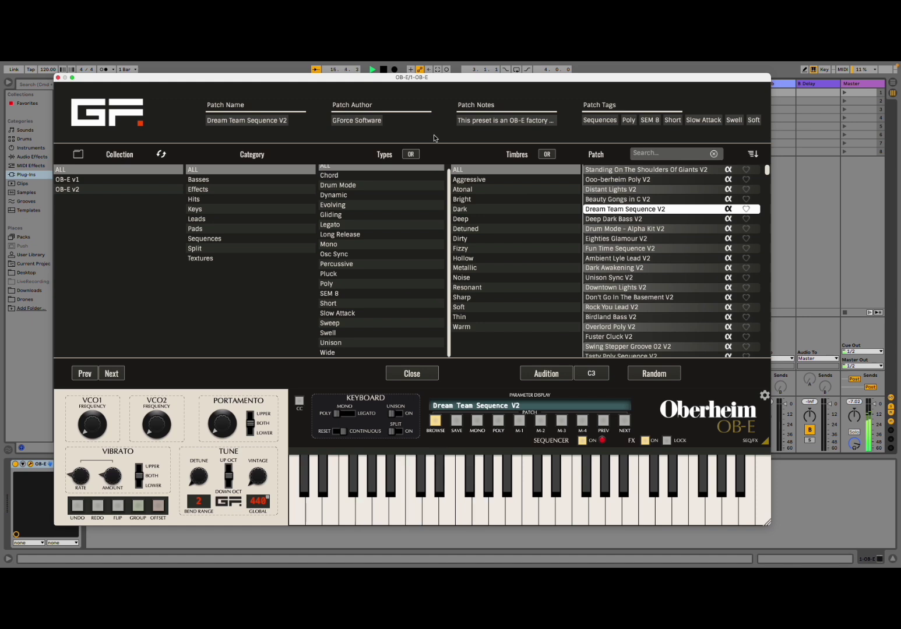
pyautogui.press('space')
# Audition the Deep Dark Bass V2, Eighties Glamour V2 and Fun Time Sequence V2 patches, running the transport for the sequence
pyautogui.click(674, 220)
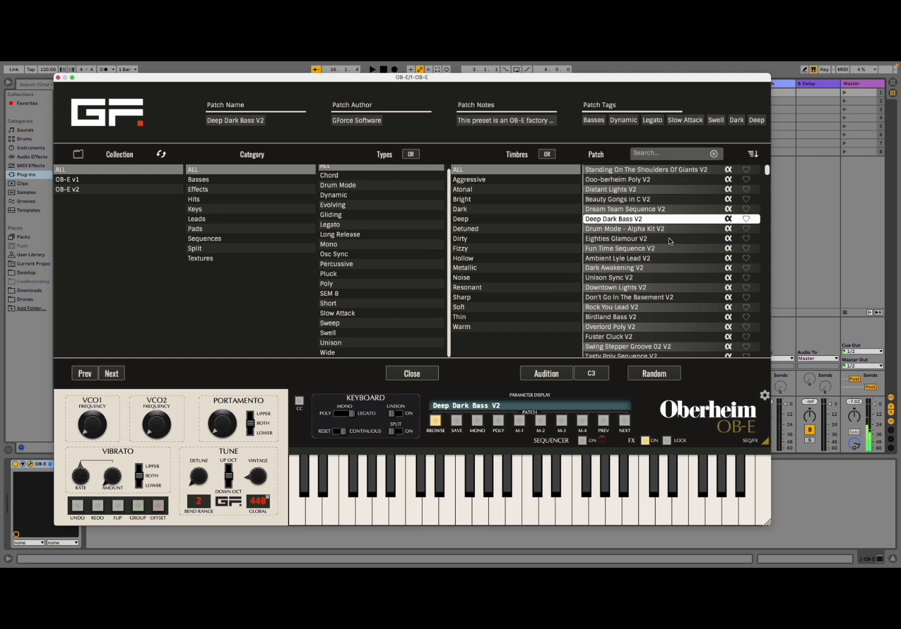
pyautogui.click(669, 240)
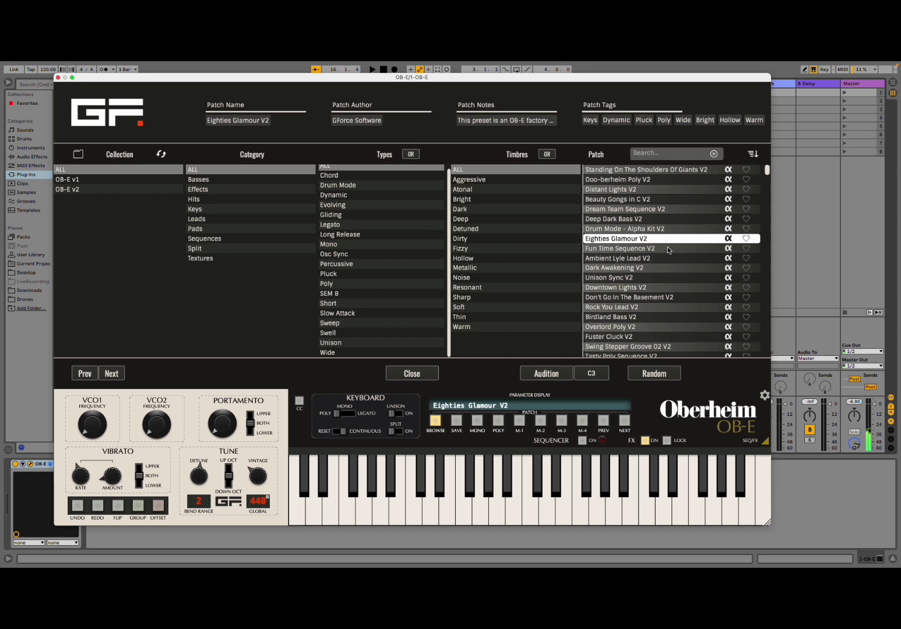
pyautogui.click(668, 249)
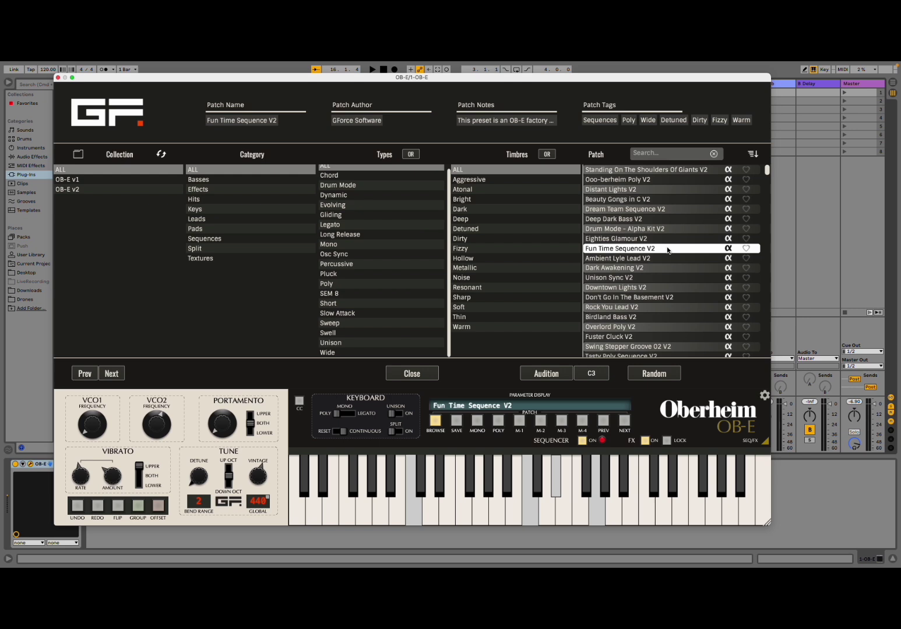
pyautogui.press('space')
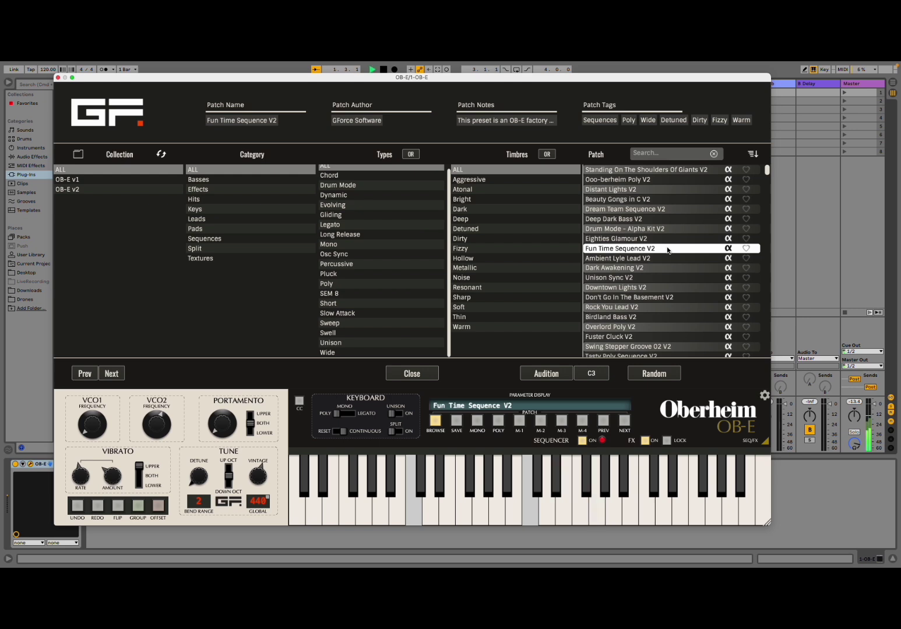
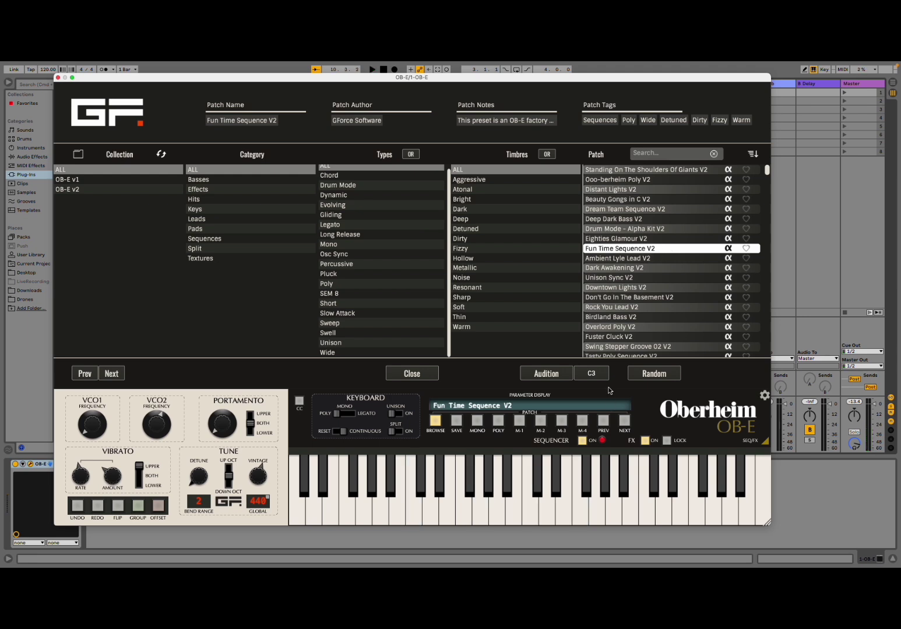
# Audition the Ambient Lyle Lead V2, Dark Awakening V2 and Unison Sync V2 patches
pyautogui.click(663, 260)
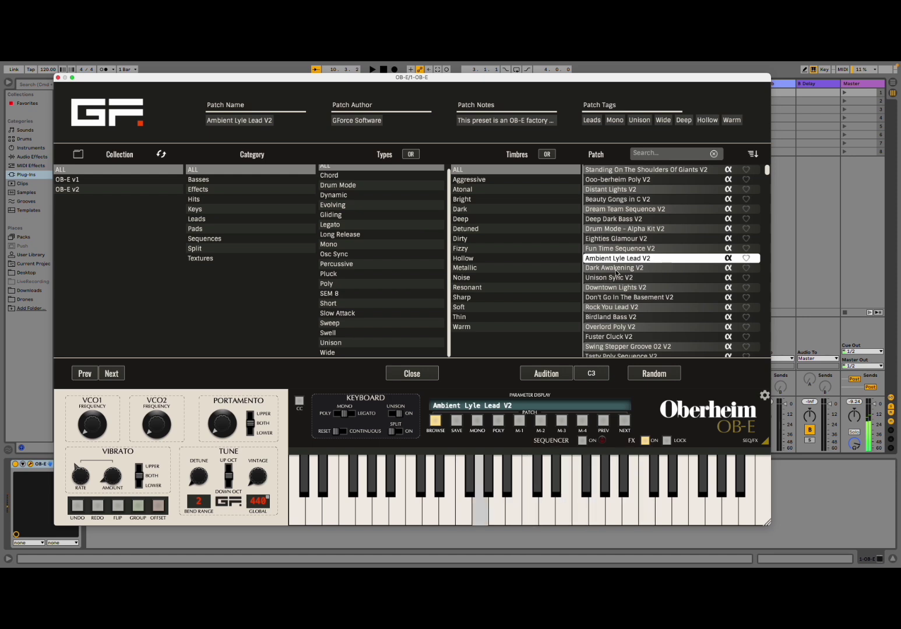
pyautogui.click(656, 269)
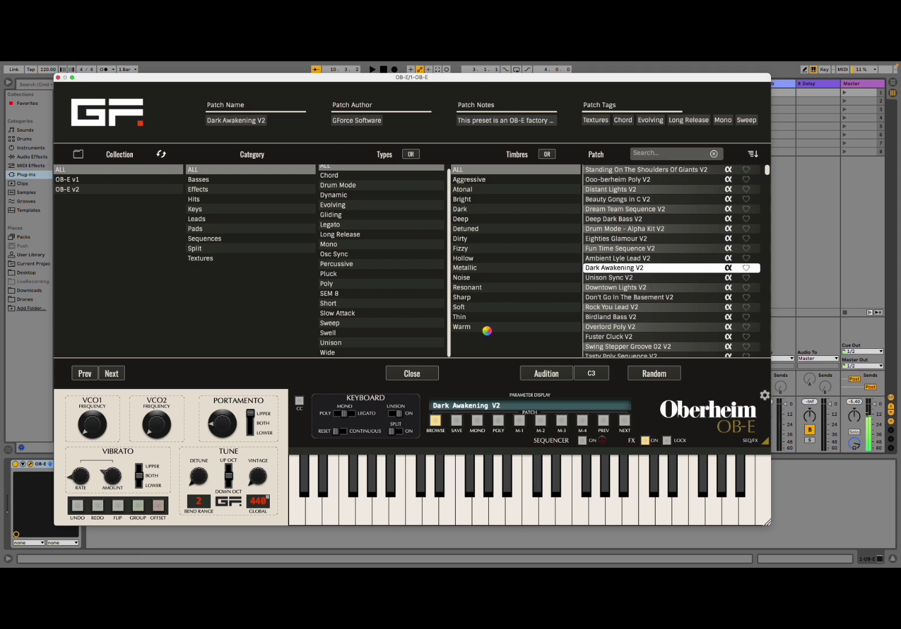
pyautogui.press('Down')
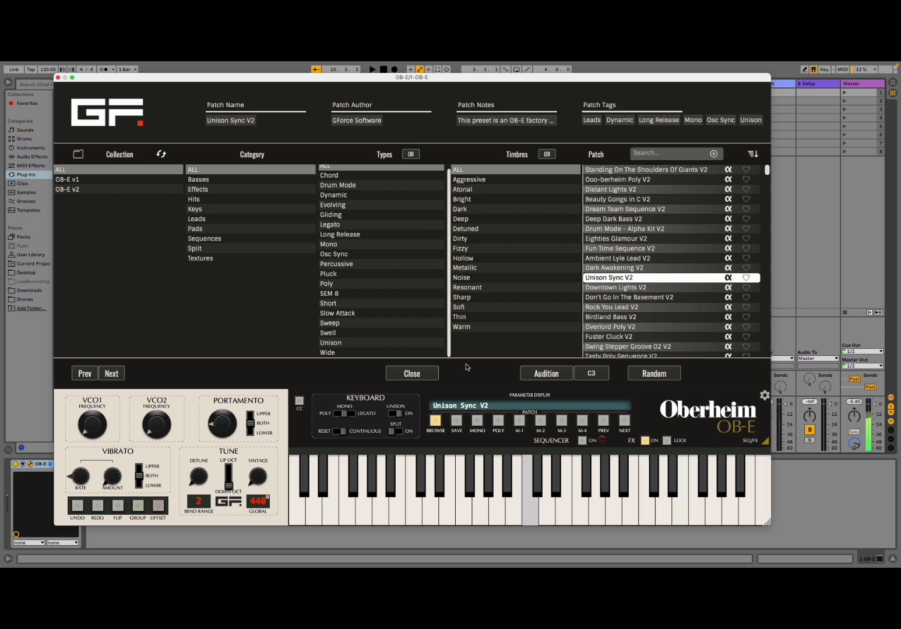
# Close the patch browser to view the synth modules and display the sequencer and effects section
pyautogui.click(402, 373)
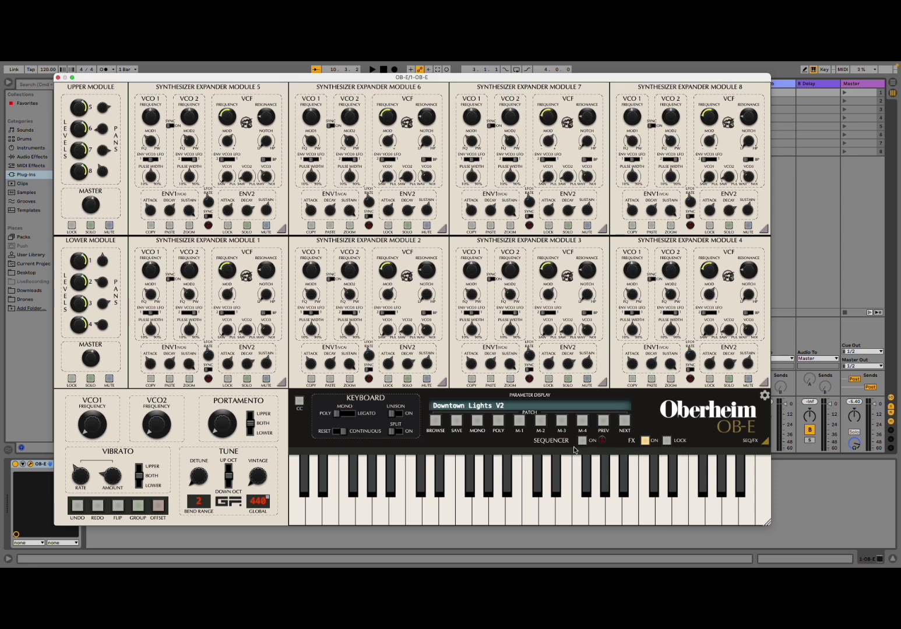
pyautogui.click(765, 443)
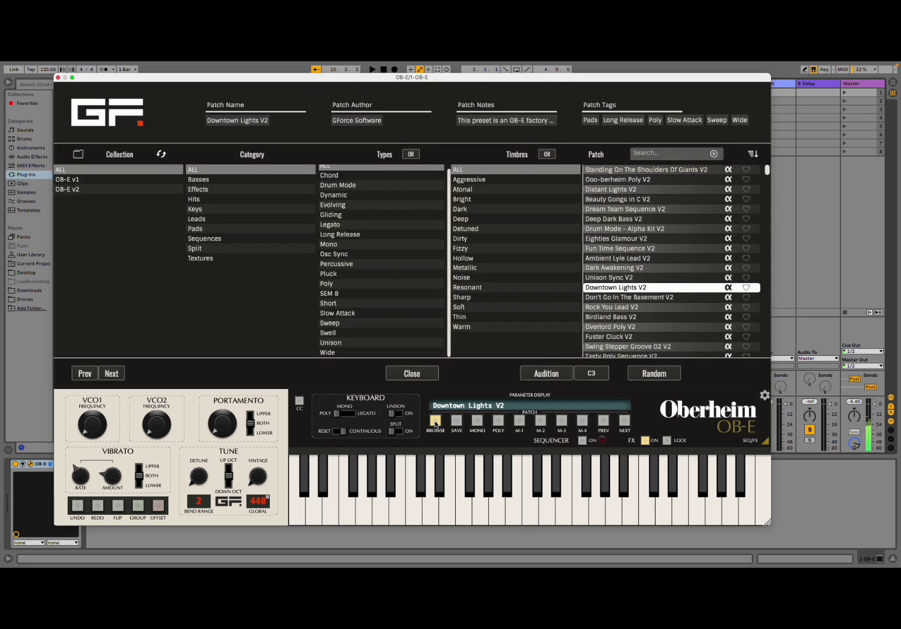
# Reopen the patch browser and load the Rock You Lead V2 patch
pyautogui.click(436, 425)
pyautogui.press('Down')
pyautogui.press('Down')
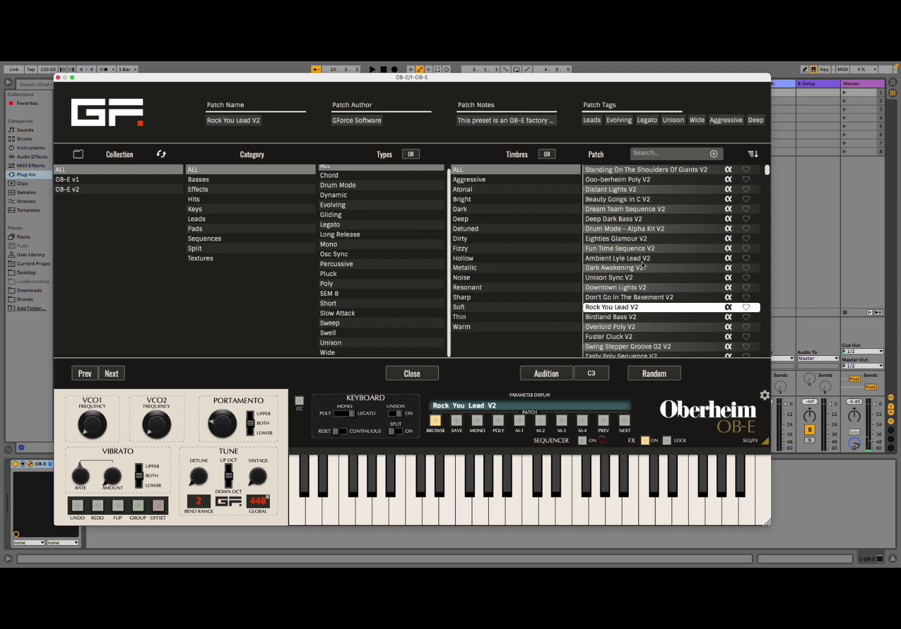
# Play an improvised single-note lead melody to audition the Rock You Lead V2 patch
pyautogui.press('a')
pyautogui.press('e')
pyautogui.press('f')
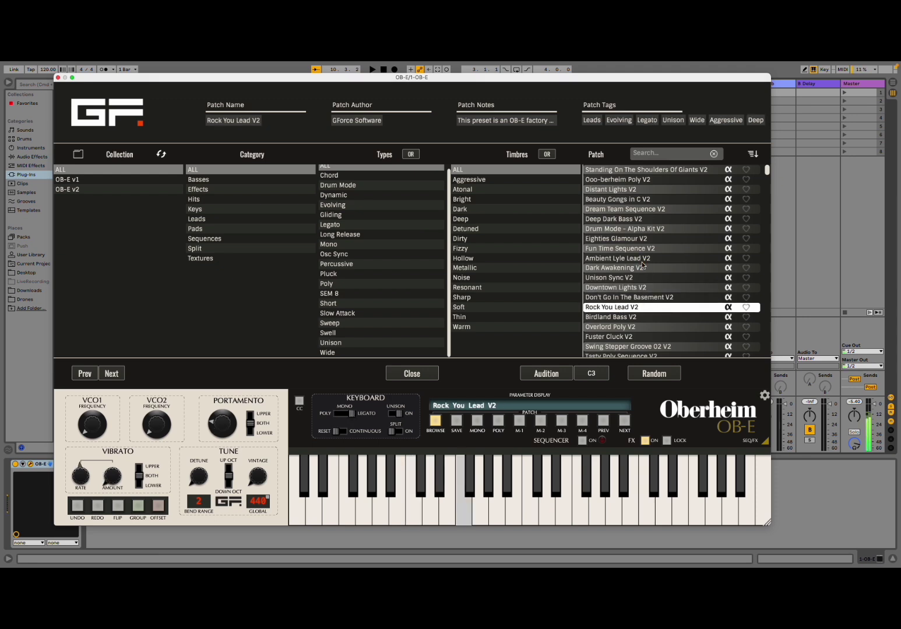
pyautogui.press('g')
pyautogui.press('g')
pyautogui.press('u')
pyautogui.press('g')
pyautogui.press('e')
pyautogui.press('a')
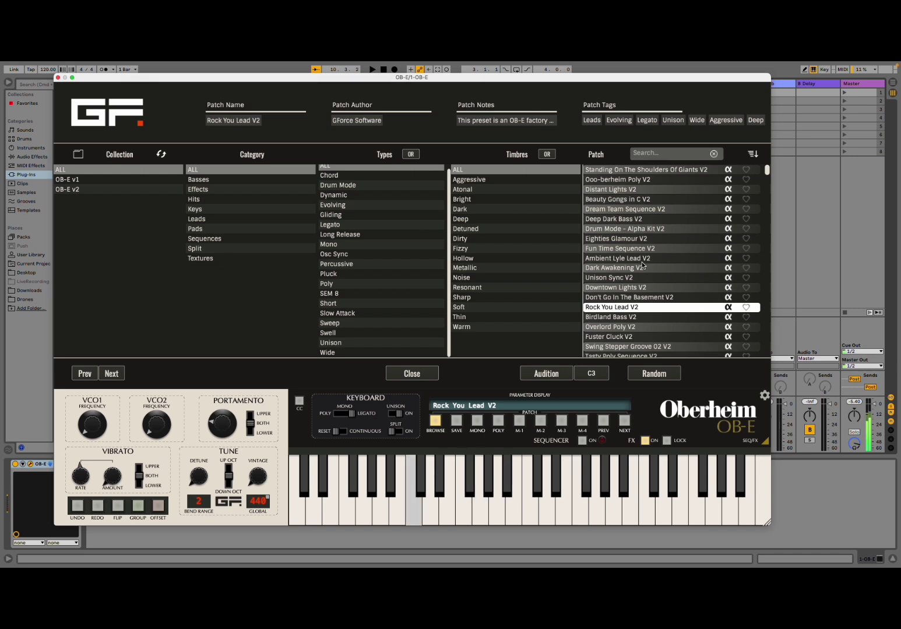
pyautogui.press('f')
pyautogui.press('a')
pyautogui.press('s')
pyautogui.press('f')
pyautogui.press('e')
pyautogui.press('a')
pyautogui.press('f')
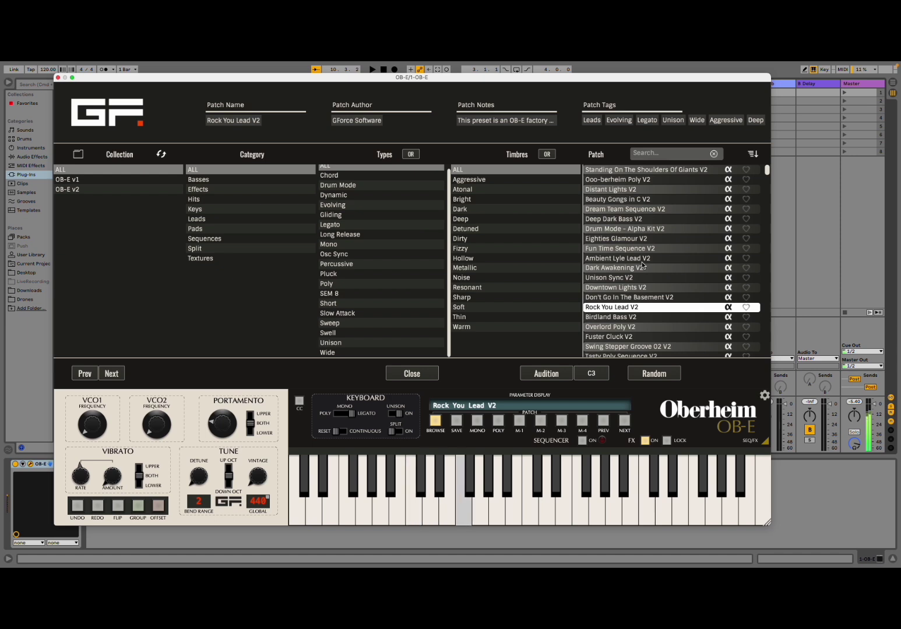
pyautogui.press('g')
pyautogui.press('s')
pyautogui.press('e')
pyautogui.press('a')
pyautogui.press('k')
pyautogui.press('p')
pyautogui.press('u')
pyautogui.press("'")
pyautogui.press('l')
pyautogui.press('k')
pyautogui.press('j')
pyautogui.press('k')
pyautogui.press('g')
pyautogui.press('u')
pyautogui.press('k')
pyautogui.press("'")
pyautogui.press("'")
pyautogui.press('k')
pyautogui.press('k')
pyautogui.press('p')
pyautogui.press('u')
pyautogui.press('k')
pyautogui.press('k')
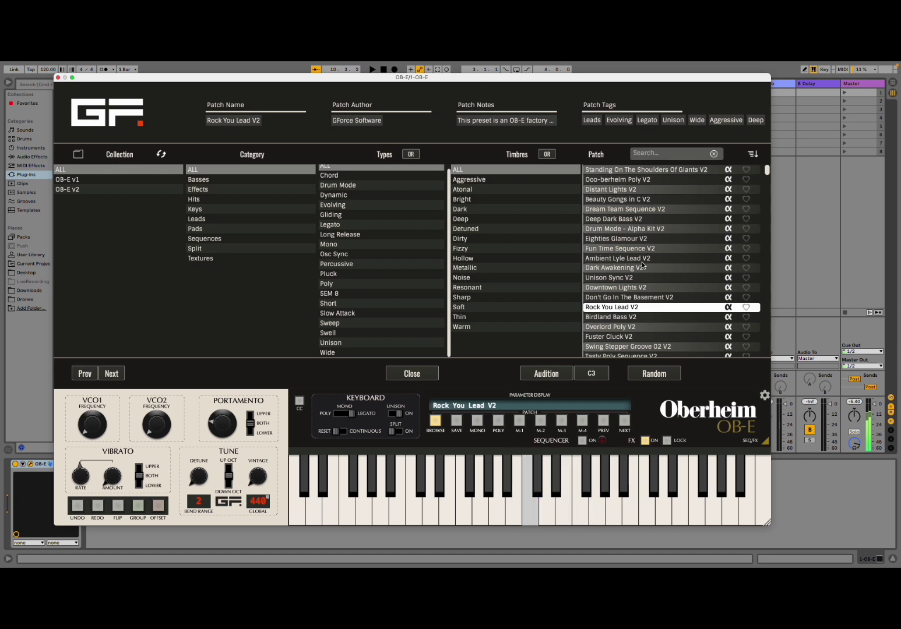
pyautogui.press("'")
pyautogui.press('l')
pyautogui.press('u')
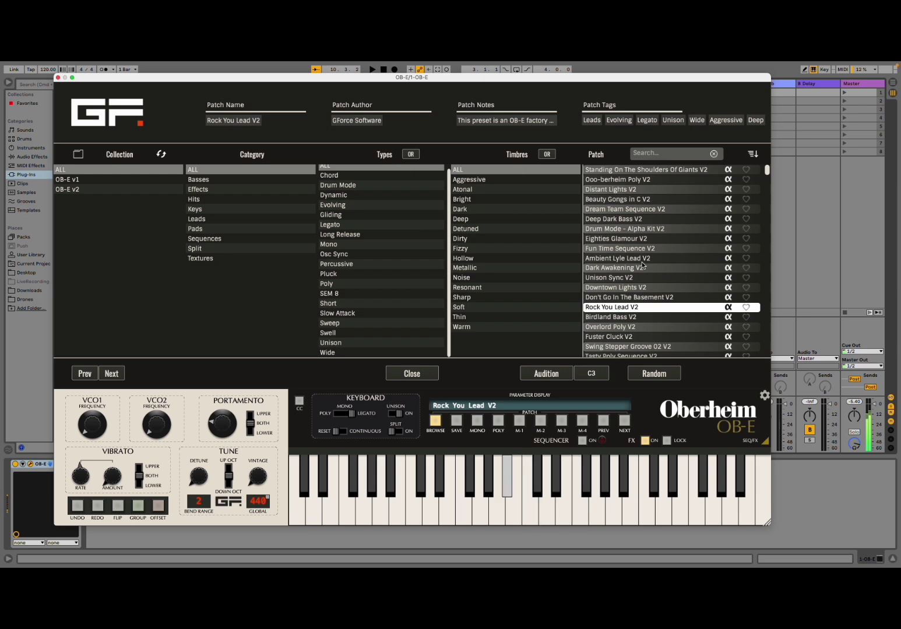
pyautogui.press('k')
pyautogui.press(';')
pyautogui.press('p')
pyautogui.press('k')
pyautogui.press('k')
pyautogui.press('u')
pyautogui.press('j')
pyautogui.press('k')
pyautogui.press('p')
pyautogui.press('k')
pyautogui.press('k')
pyautogui.press(';')
pyautogui.press("'")
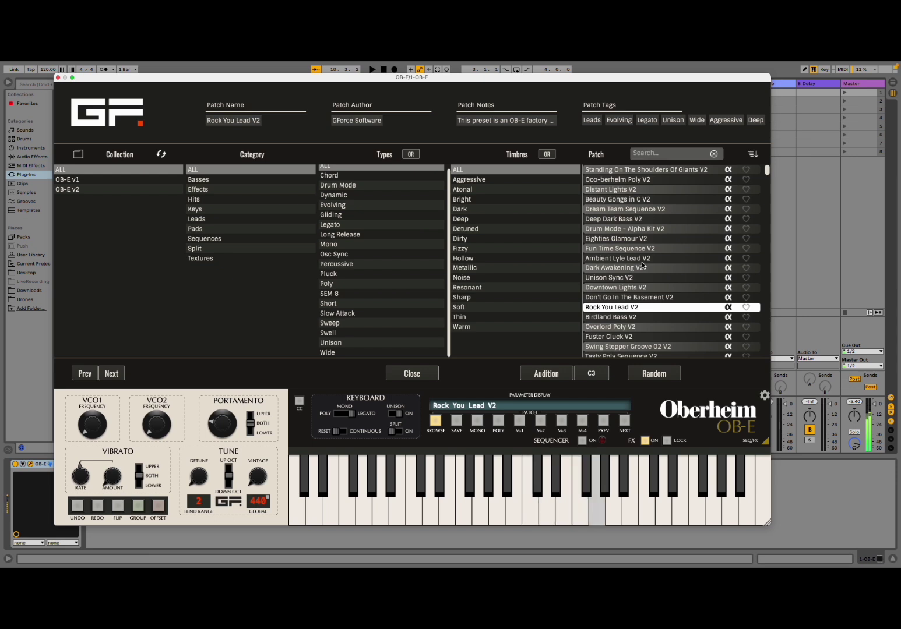
pyautogui.press('u')
pyautogui.press('h')
pyautogui.press('g')
pyautogui.press('a')
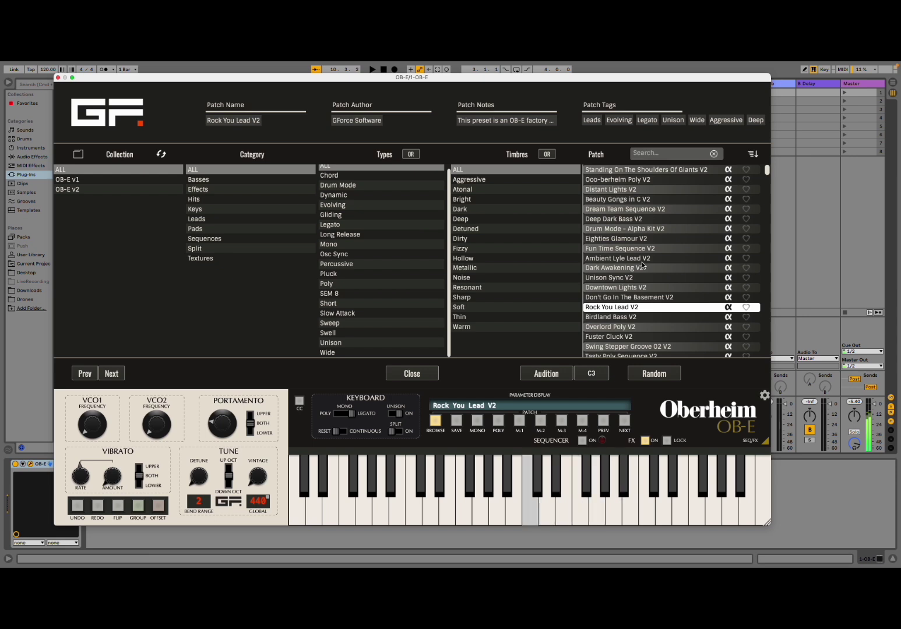
pyautogui.press('d')
pyautogui.press('f')
pyautogui.press('a')
pyautogui.press('s')
pyautogui.press('d')
pyautogui.press('a')
pyautogui.press('a')
pyautogui.press('a')
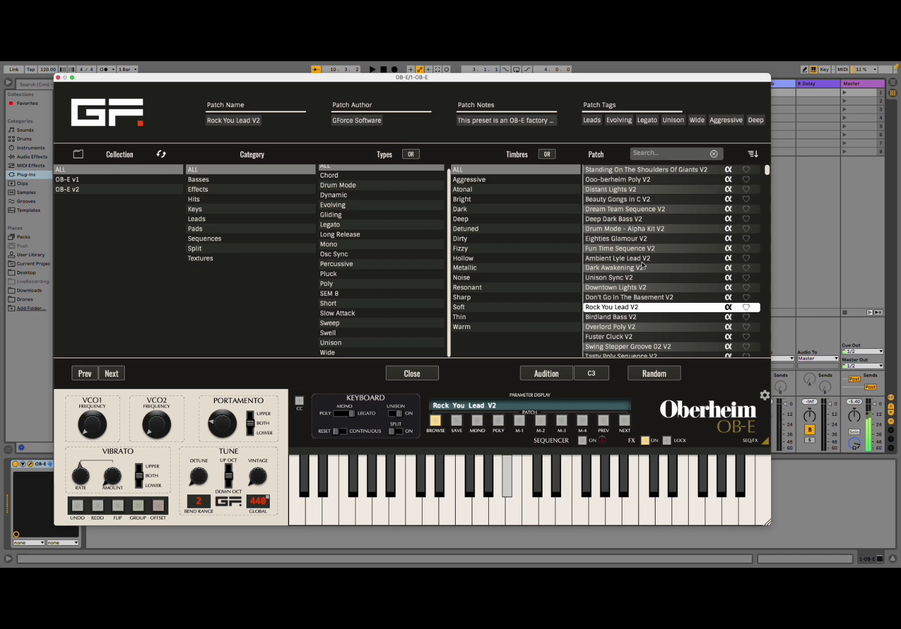
pyautogui.press('s')
pyautogui.press('d')
pyautogui.press('f')
pyautogui.press('u')
pyautogui.press('g')
pyautogui.press('f')
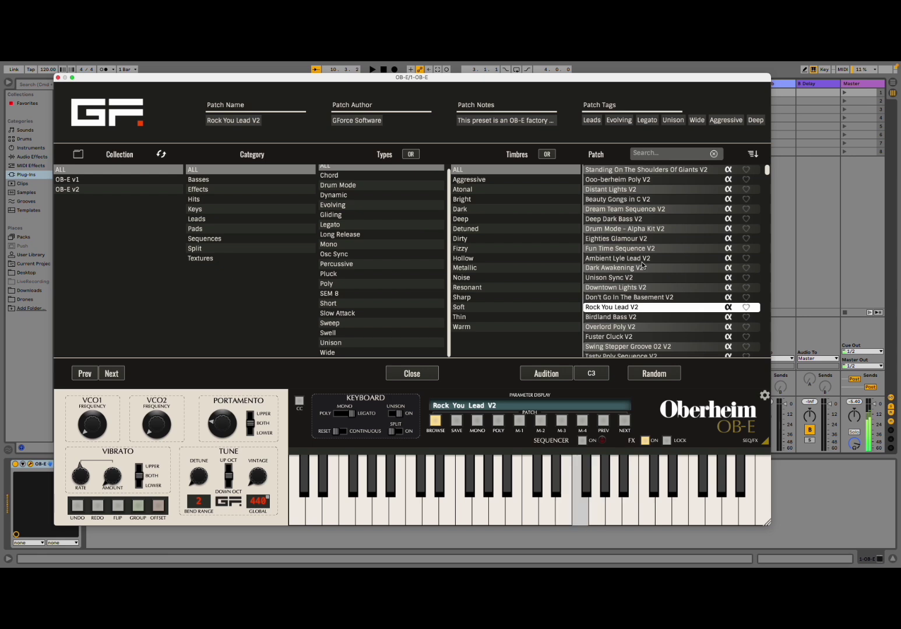
# Continue the improvised lead solo on Rock You Lead V2, moving between low and high notes
pyautogui.press('e')
pyautogui.press('a')
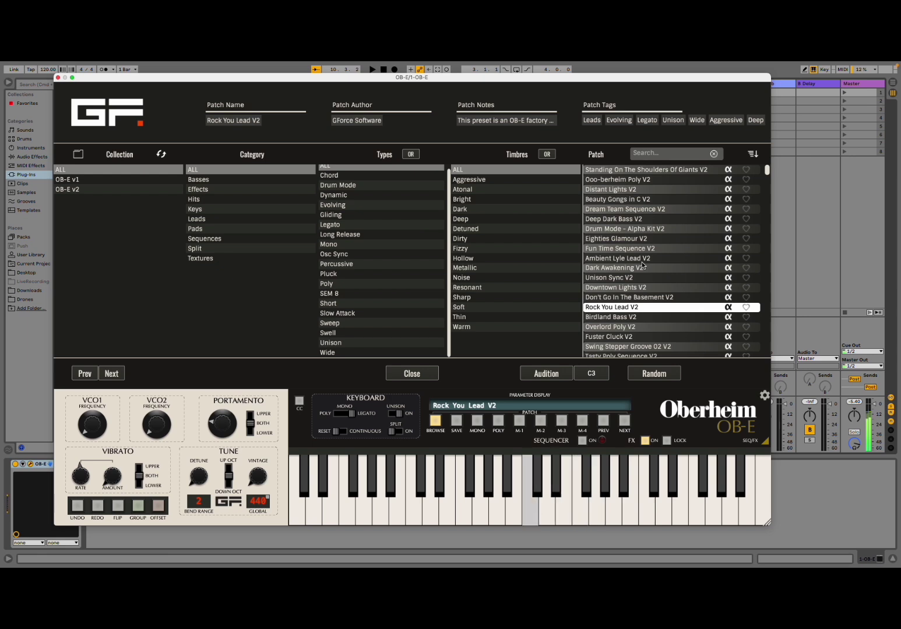
pyautogui.press('z')
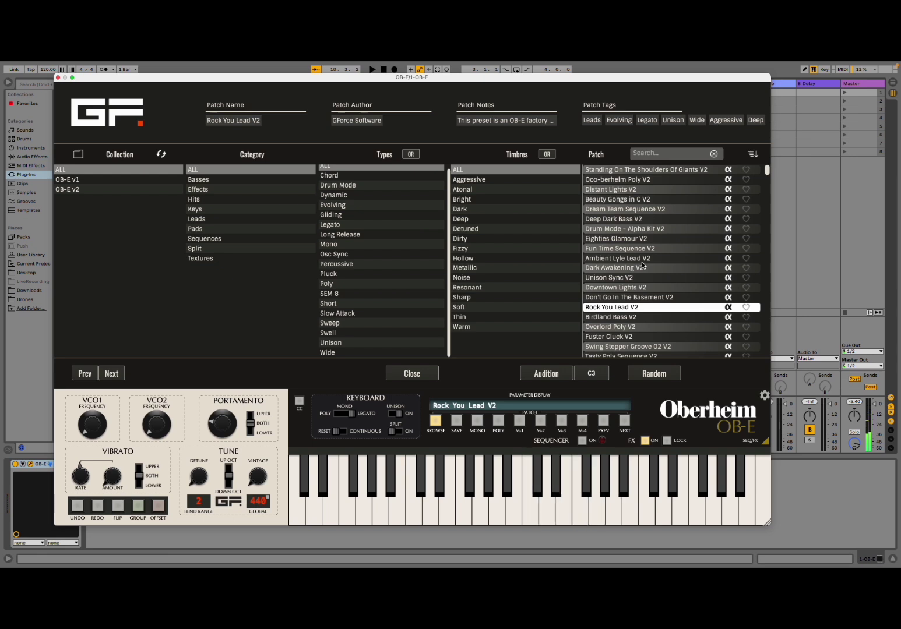
pyautogui.press('a')
pyautogui.press('e')
pyautogui.press('e')
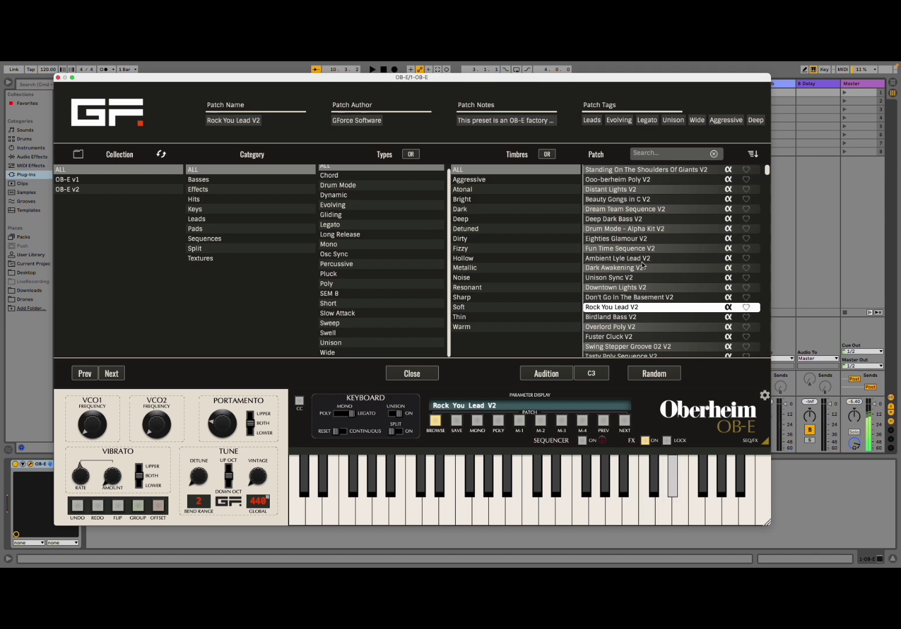
pyautogui.press('u')
pyautogui.press('g')
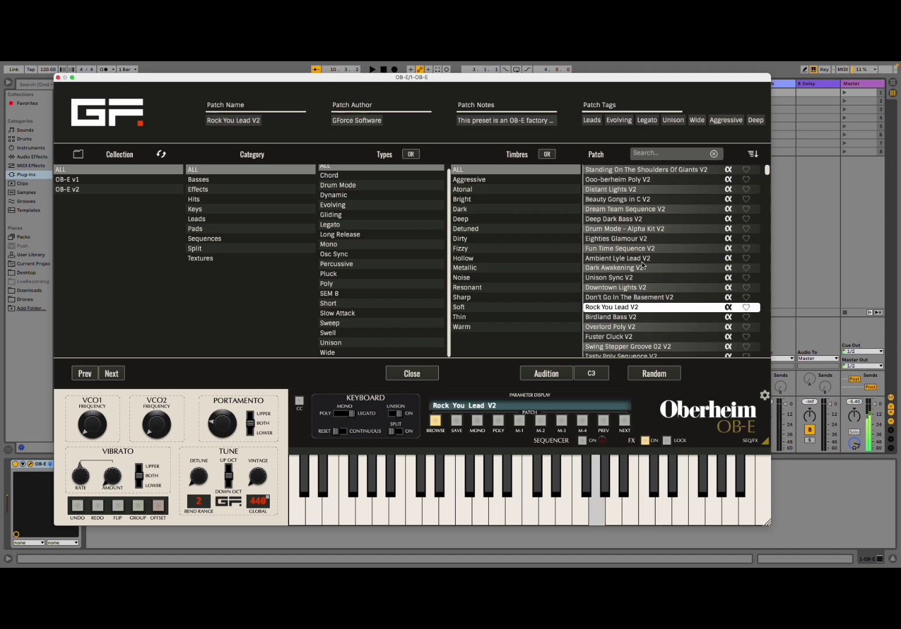
pyautogui.press('a')
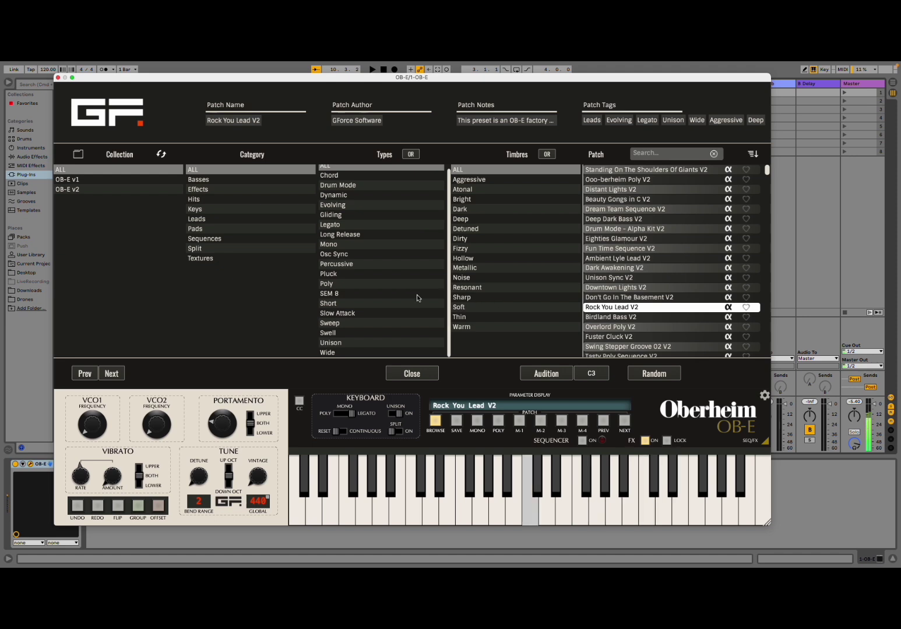
pyautogui.press('g')
# Filter the patches by type Pluck and timbre Warm, load Dynamic Plucker and close the patch browser
pyautogui.click(361, 275)
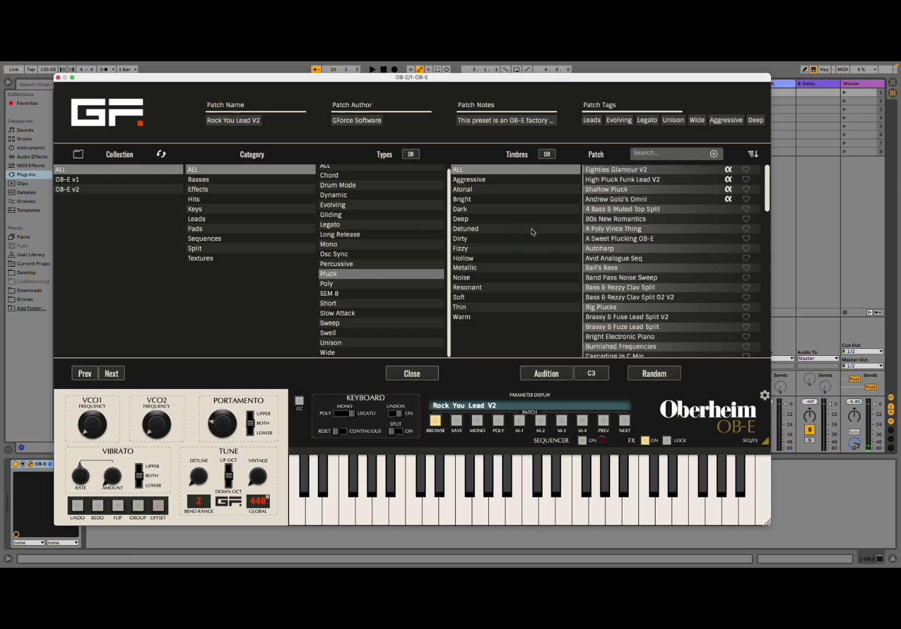
pyautogui.click(479, 318)
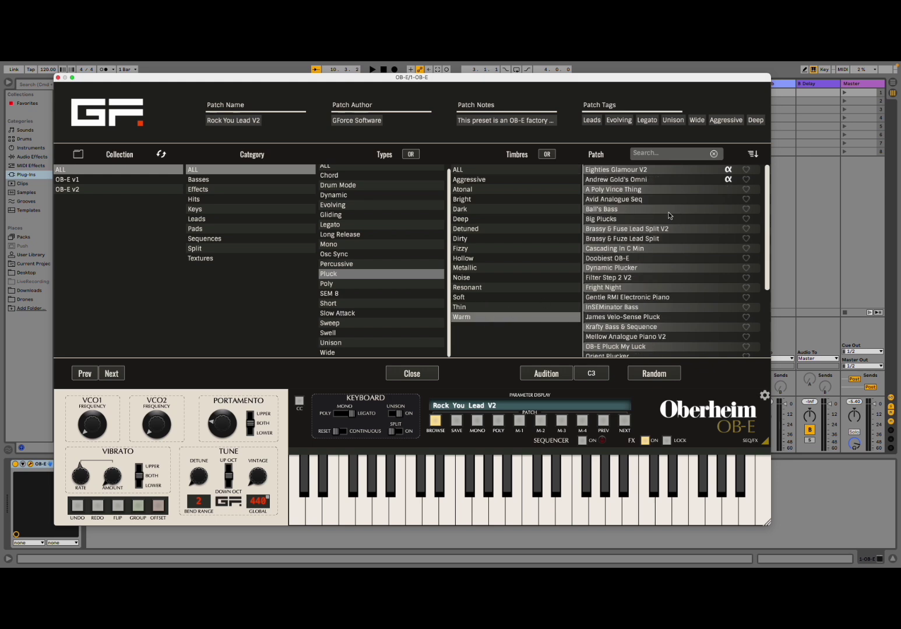
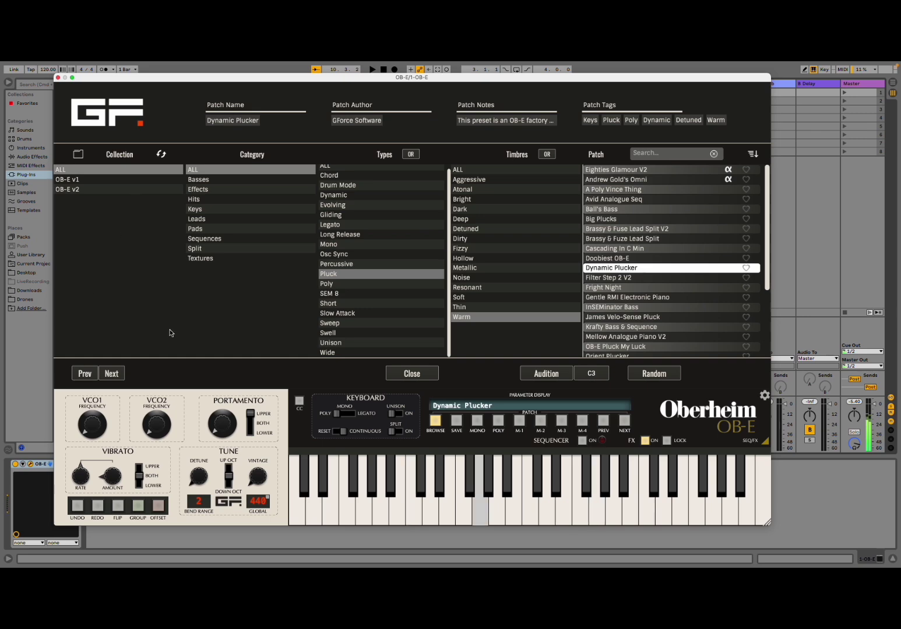
pyautogui.click(410, 373)
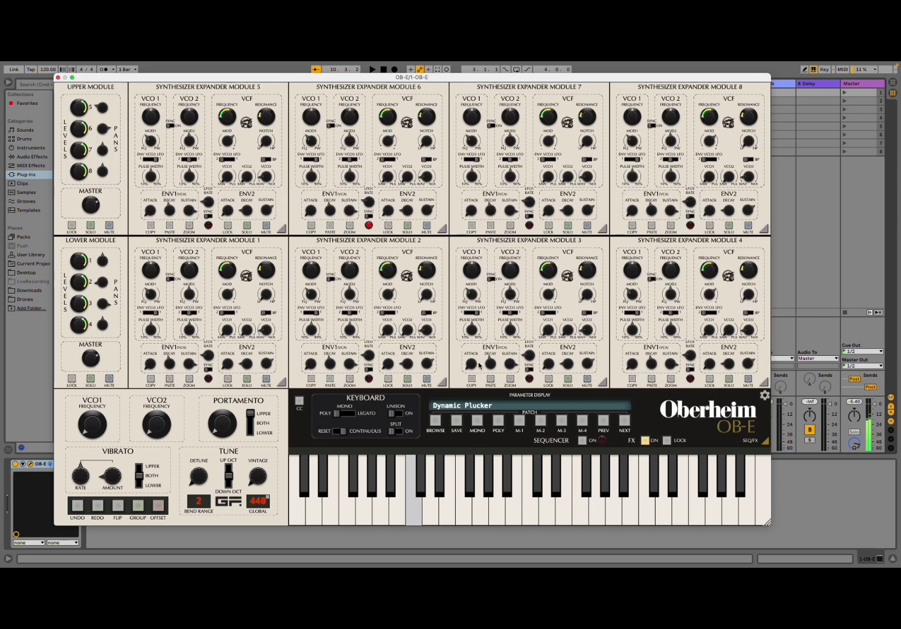
# Display the sequencer and effects section, raise the reverb mix, and set reverb size to 0.45 and delay mix to 0.40
pyautogui.click(749, 441)
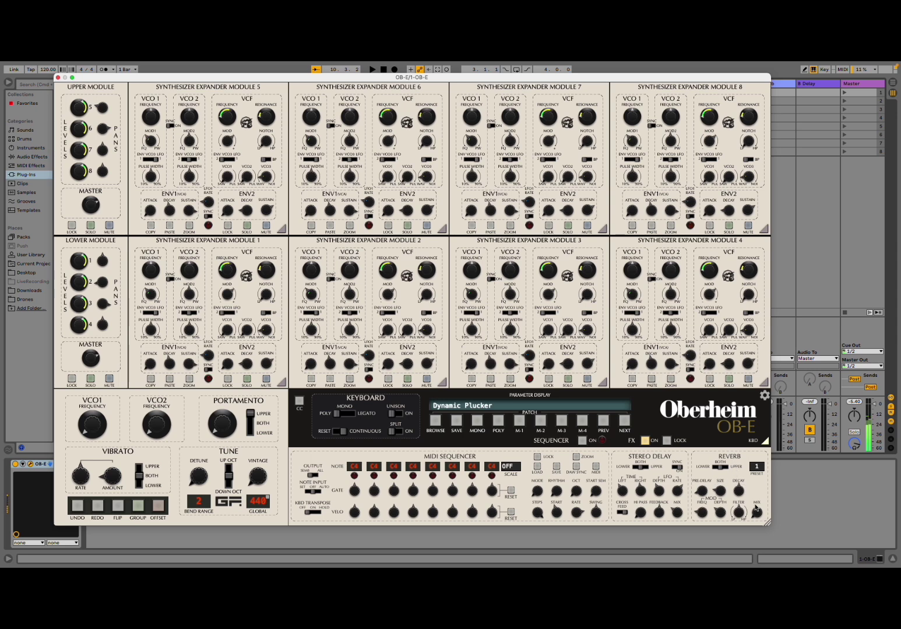
pyautogui.moveTo(758, 515); pyautogui.dragTo(750, 473)
pyautogui.moveTo(723, 494); pyautogui.dragTo(724, 477)
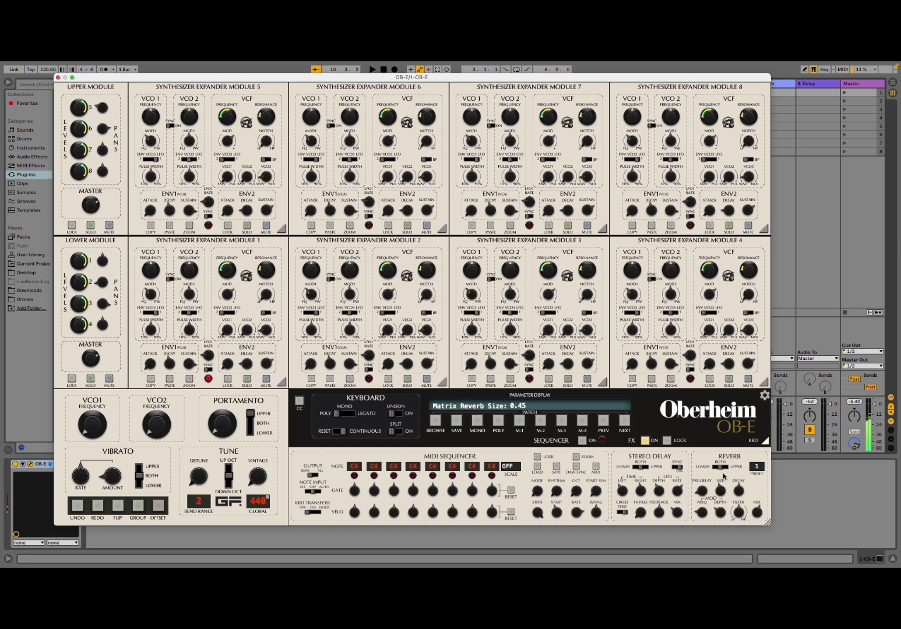
pyautogui.moveTo(756, 512); pyautogui.dragTo(755, 499)
pyautogui.moveTo(676, 511); pyautogui.dragTo(678, 506)
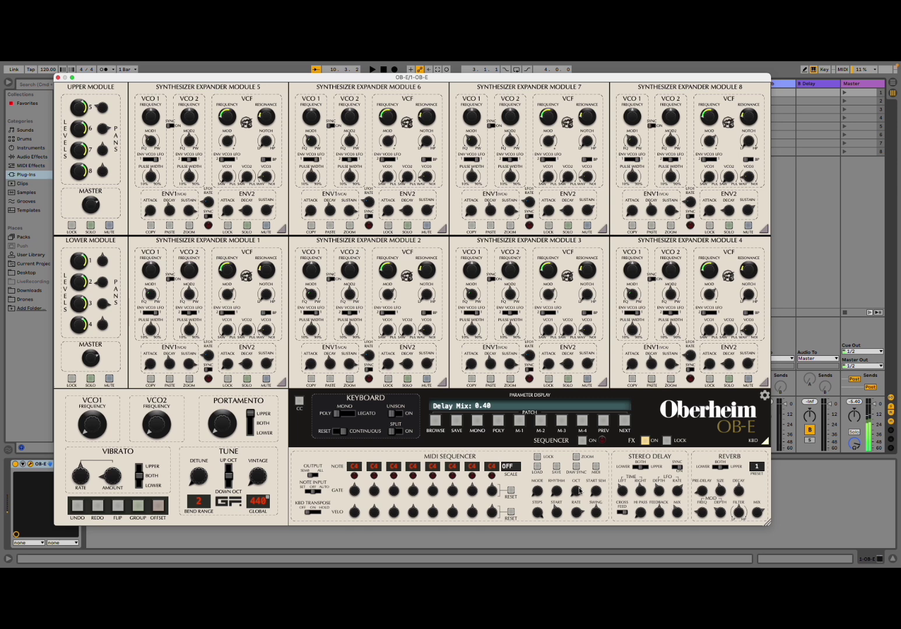
# Start the host transport and switch the MIDI sequencer on, off and on again to demonstrate it
pyautogui.press('space')
pyautogui.click(580, 444)
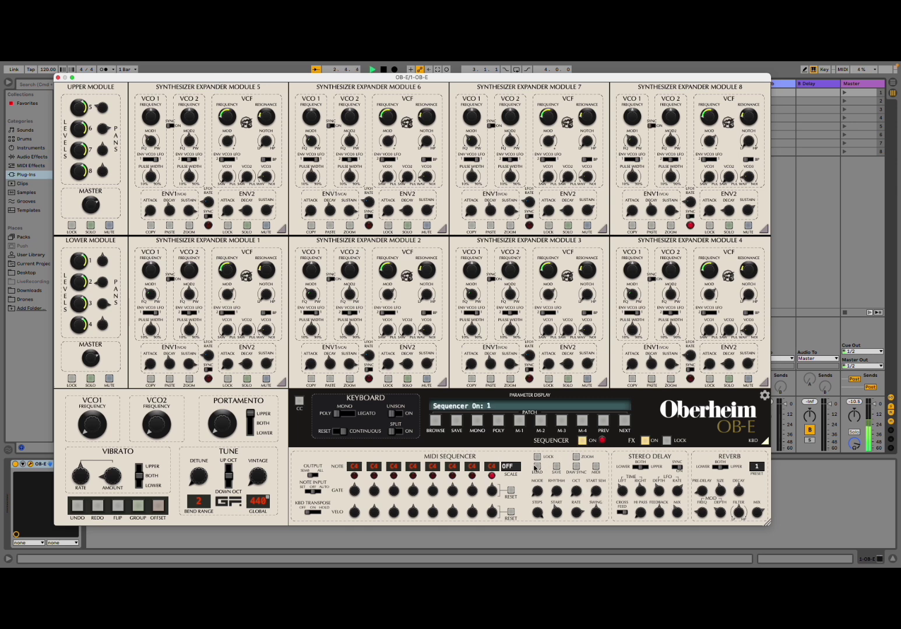
pyautogui.click(582, 441)
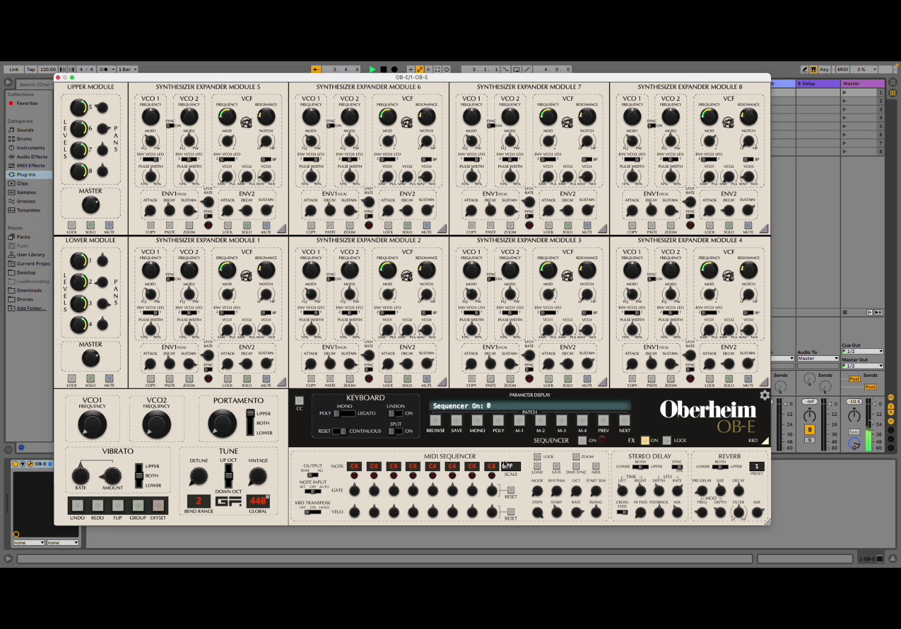
pyautogui.click(581, 441)
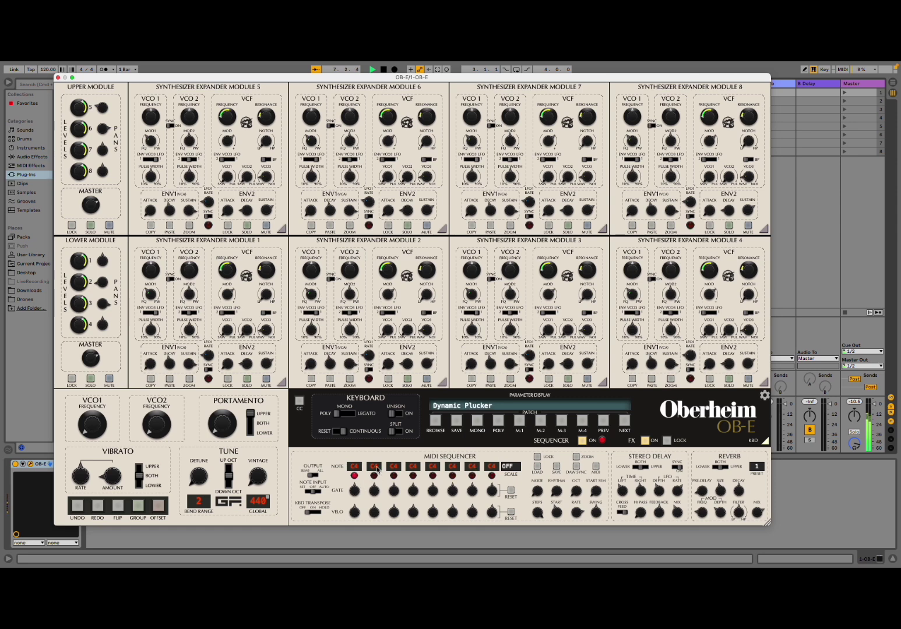
# Set sequencer steps 2, 3, 6, 7 and 8 to D4, D#4, F4, Bb4 and C5, and stop the transport and sequencer
pyautogui.moveTo(377, 469); pyautogui.dragTo(397, 450)
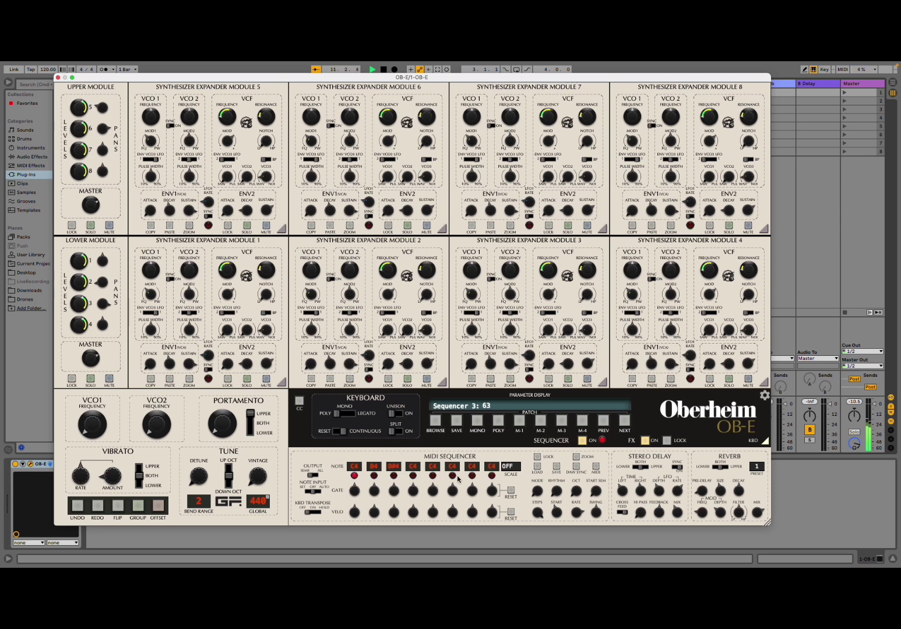
pyautogui.moveTo(453, 466); pyautogui.dragTo(456, 443)
pyautogui.moveTo(473, 468); pyautogui.dragTo(469, 430)
pyautogui.moveTo(493, 466); pyautogui.dragTo(492, 404)
pyautogui.press('space')
pyautogui.click(581, 440)
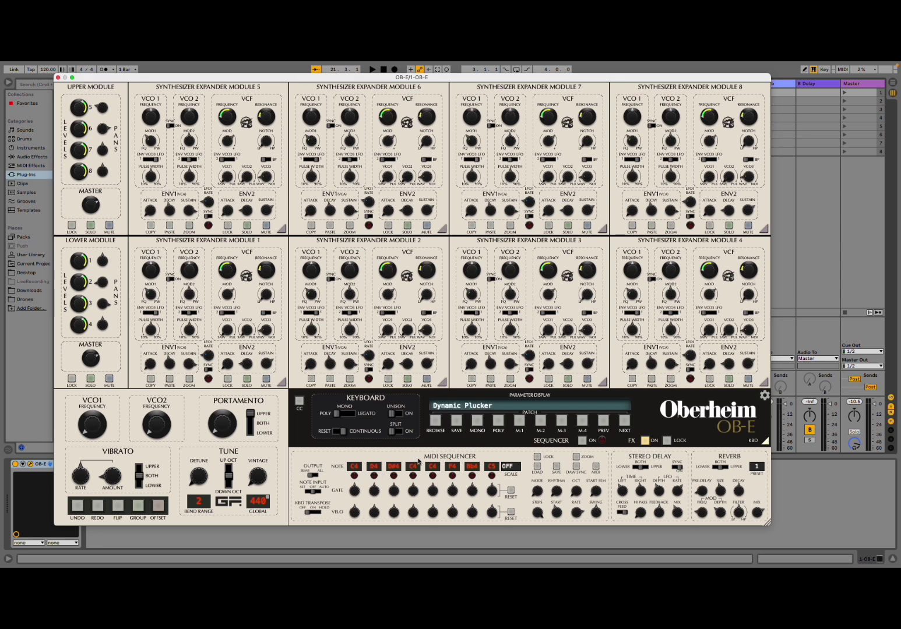
# Toggle the sequencer on and off to audition the edited note pattern with Dynamic Plucker
pyautogui.click(583, 441)
pyautogui.click(581, 442)
pyautogui.click(582, 441)
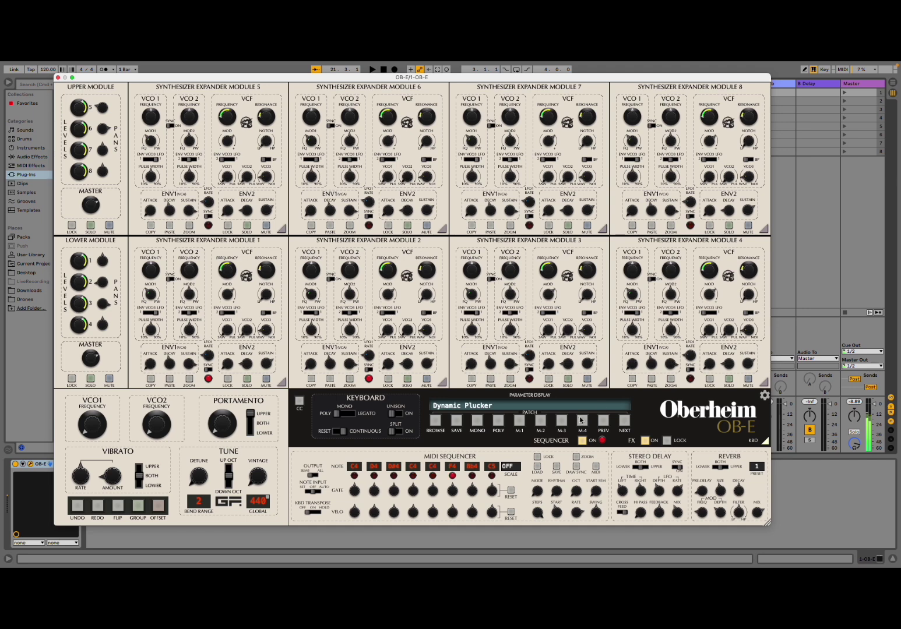
pyautogui.click(591, 442)
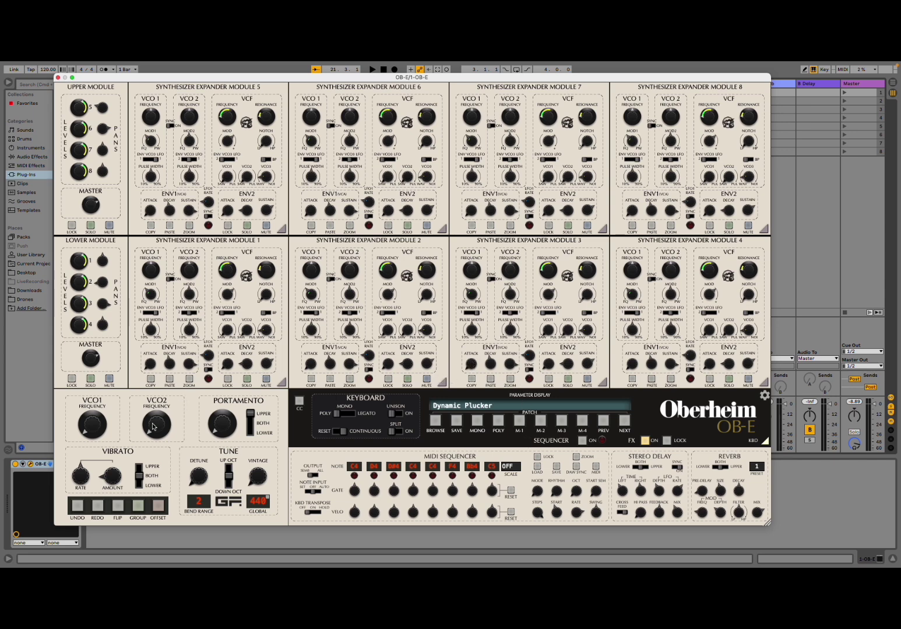
# Set the vibrato amount to 0.81 and compare vibrato on the upper and lower modules with the sequencer on and off
pyautogui.click(140, 465)
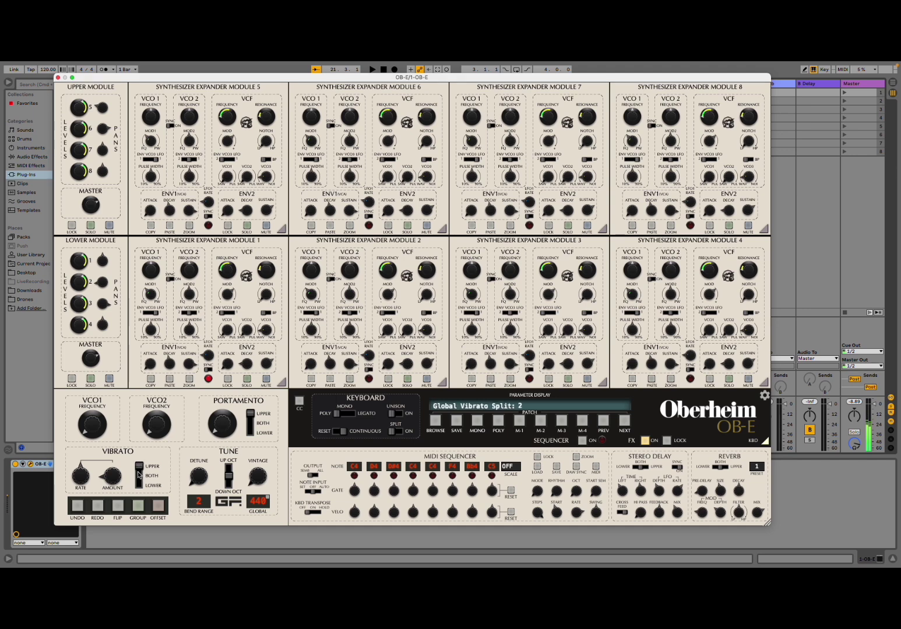
pyautogui.moveTo(106, 477); pyautogui.dragTo(106, 442)
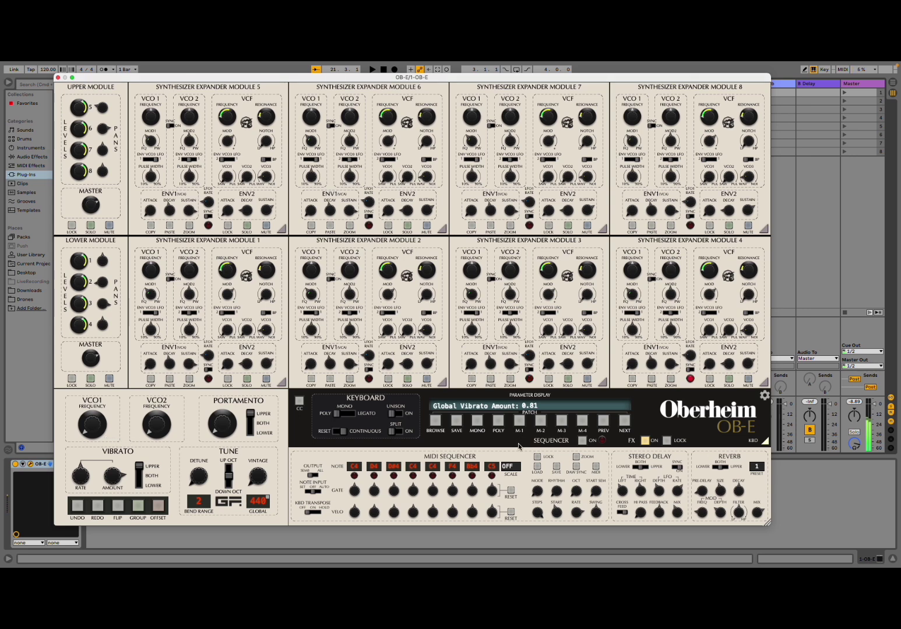
pyautogui.click(583, 441)
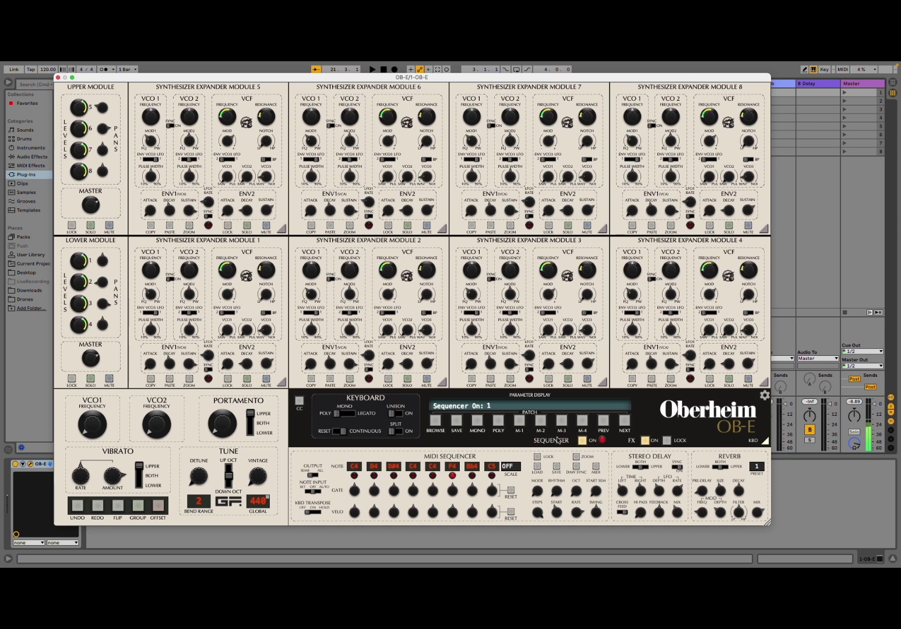
pyautogui.click(140, 481)
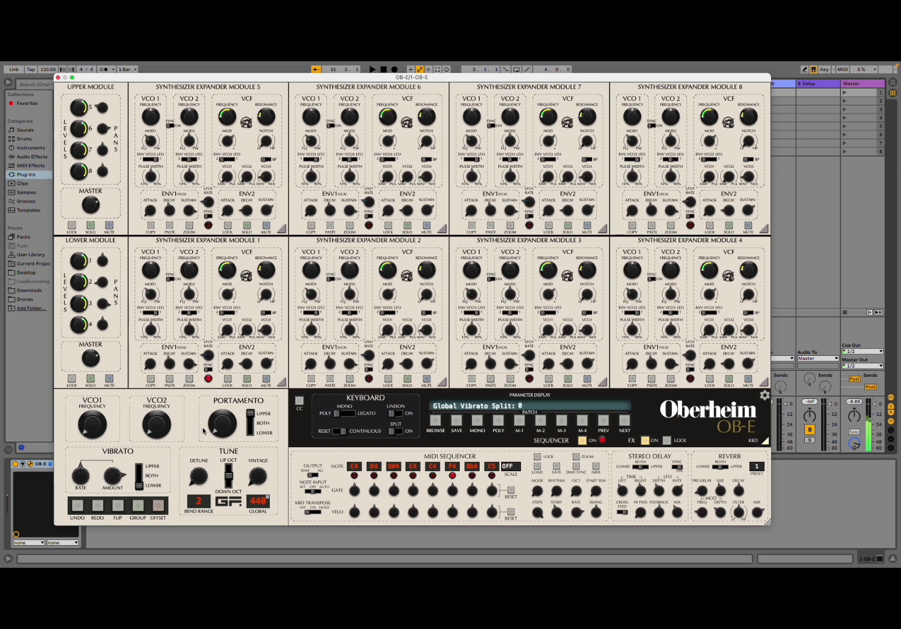
pyautogui.click(582, 441)
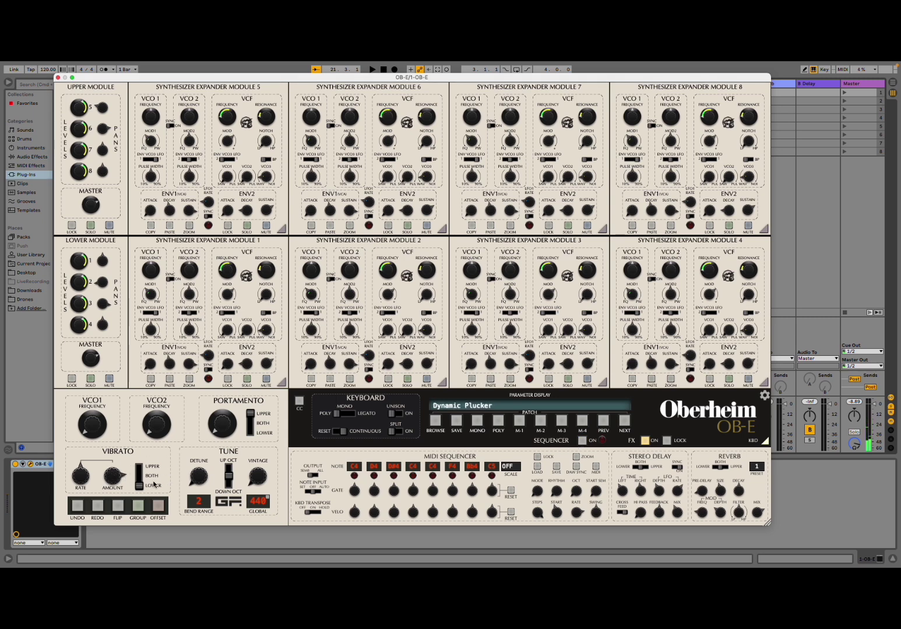
# Apply the vibrato to both modules and readjust its amount, switching the sequencer on for the audition and off when done
pyautogui.moveTo(140, 473); pyautogui.dragTo(144, 475)
pyautogui.click(582, 441)
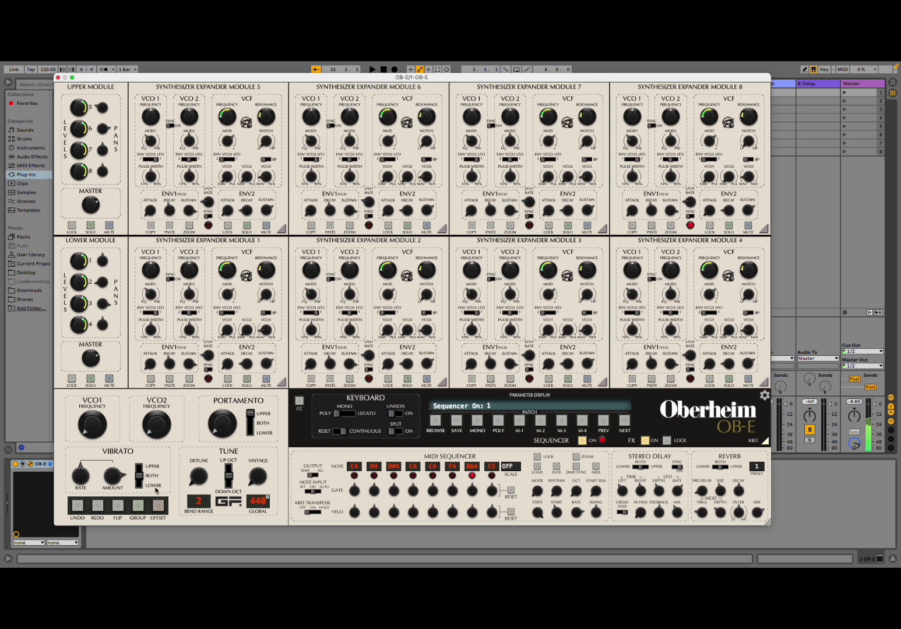
pyautogui.moveTo(121, 479)
pyautogui.mouseDown()
pyautogui.moveTo(113, 513)
pyautogui.moveTo(82, 479)
pyautogui.moveTo(80, 460)
pyautogui.moveTo(115, 474)
pyautogui.moveTo(114, 464)
pyautogui.mouseUp()
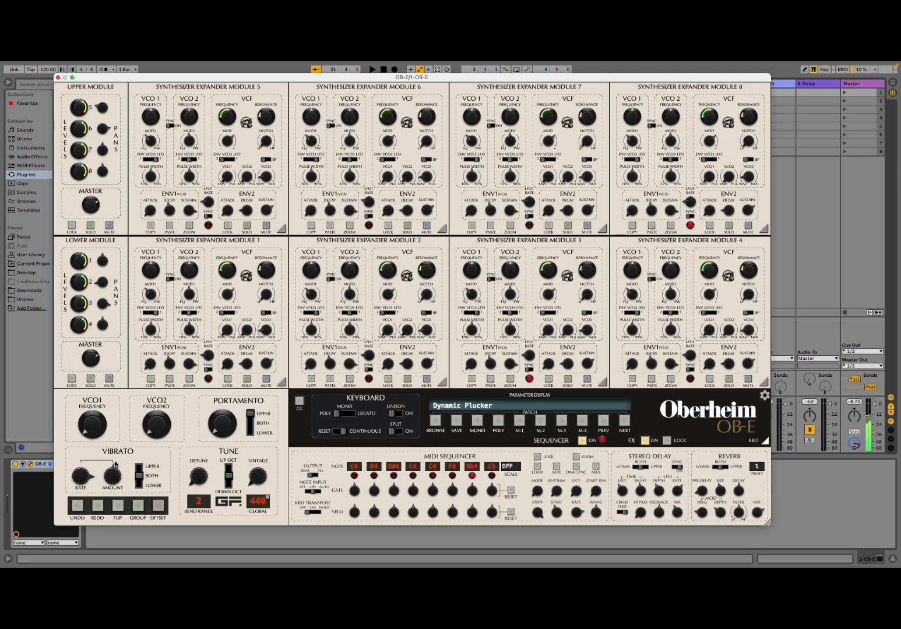
pyautogui.click(582, 441)
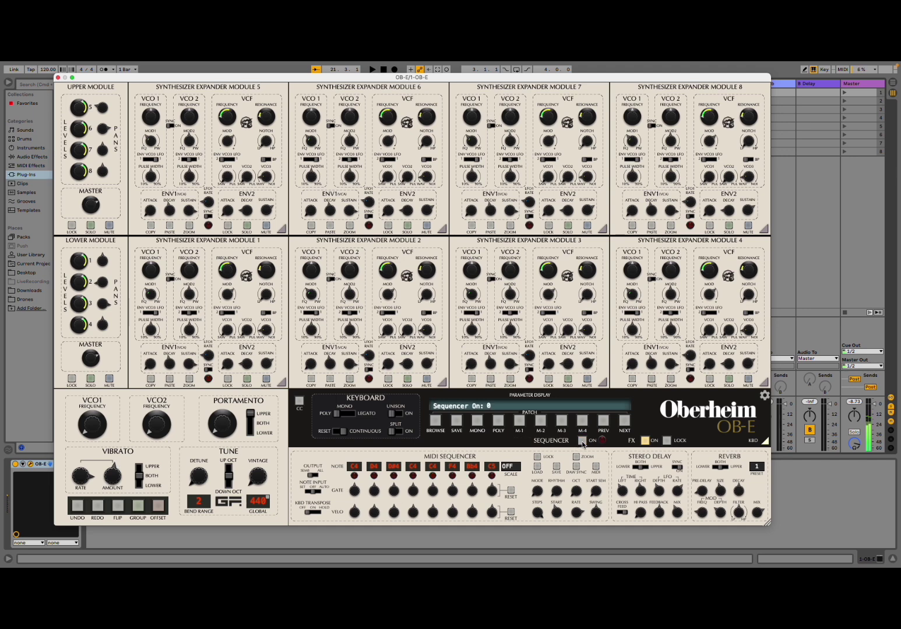
# Filter the patch browser by category Basses, type Pluck and timbre Deep, and audition Ball's Bass and InSEMinator Bass
pyautogui.click(441, 421)
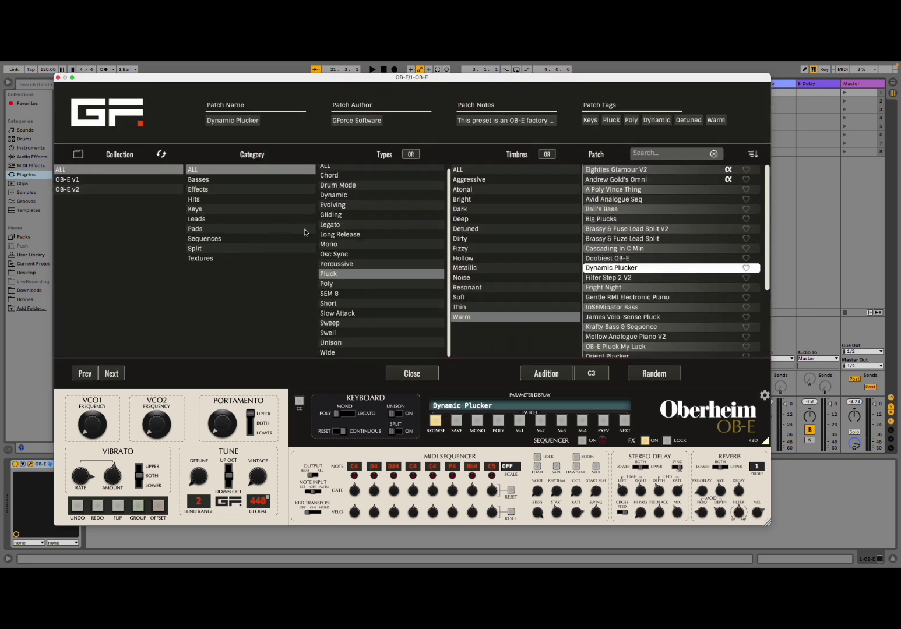
pyautogui.click(274, 180)
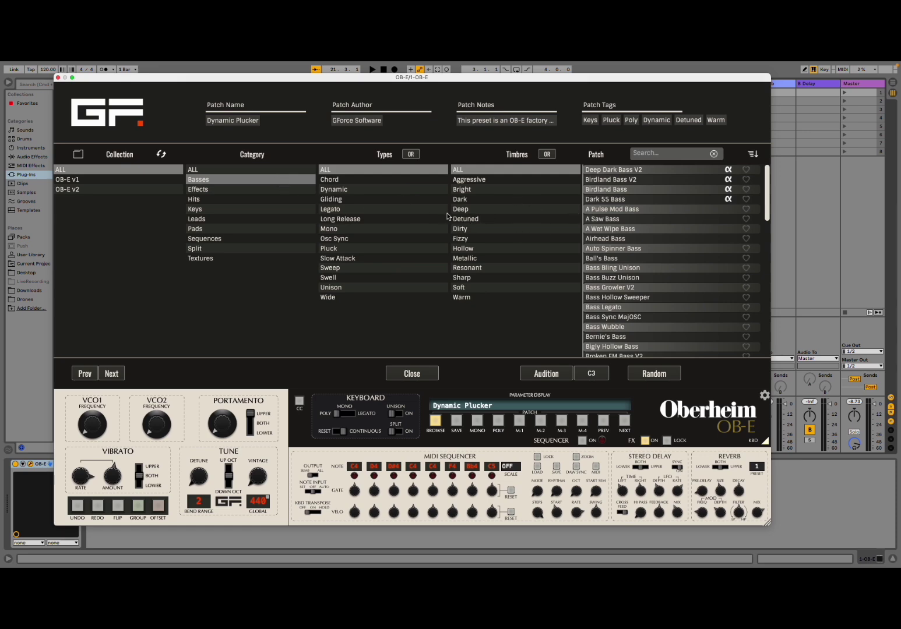
pyautogui.click(361, 251)
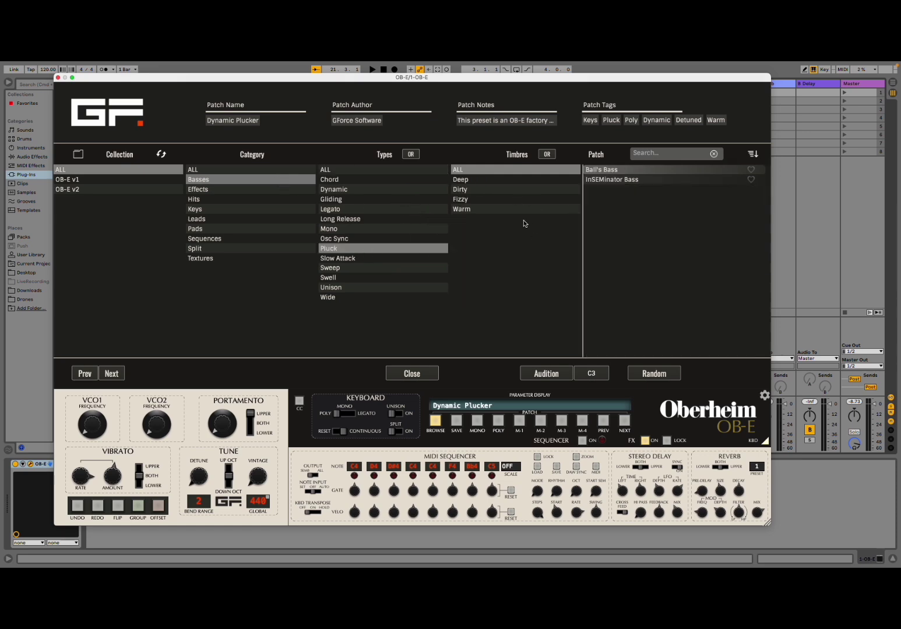
pyautogui.click(521, 178)
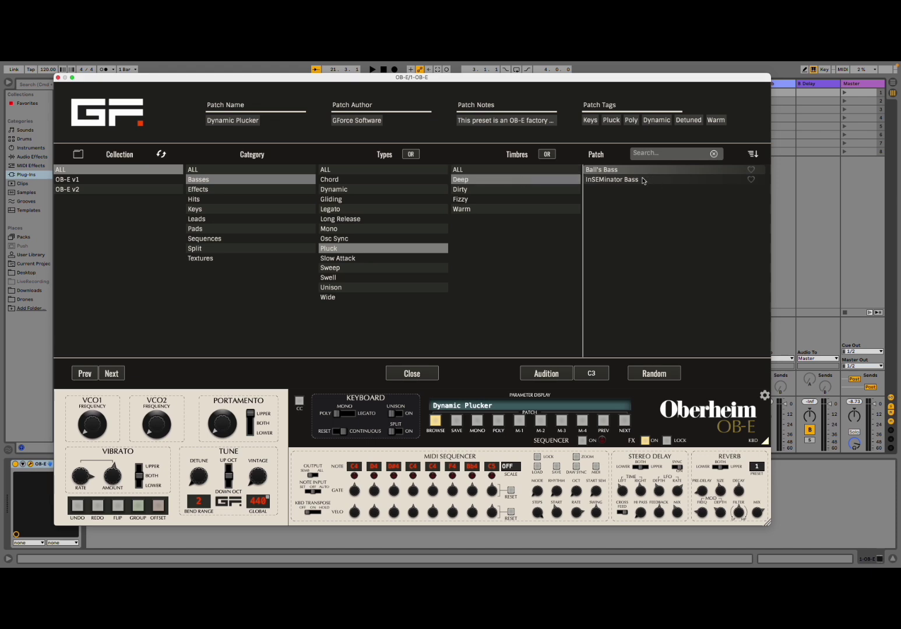
pyautogui.click(617, 173)
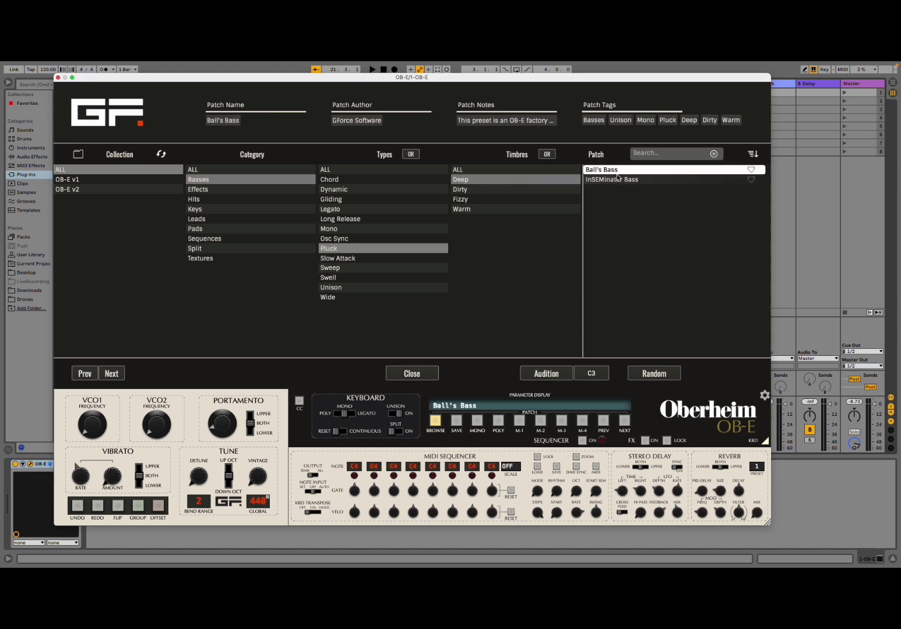
pyautogui.click(651, 180)
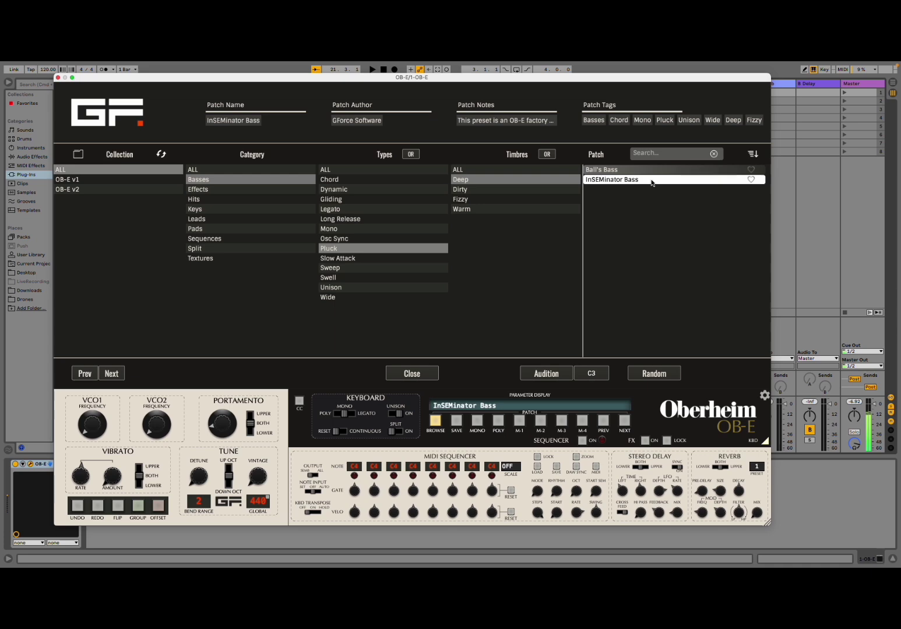
# Filter the bass patches by the Unison type and load Bass Bling Unison
pyautogui.click(407, 287)
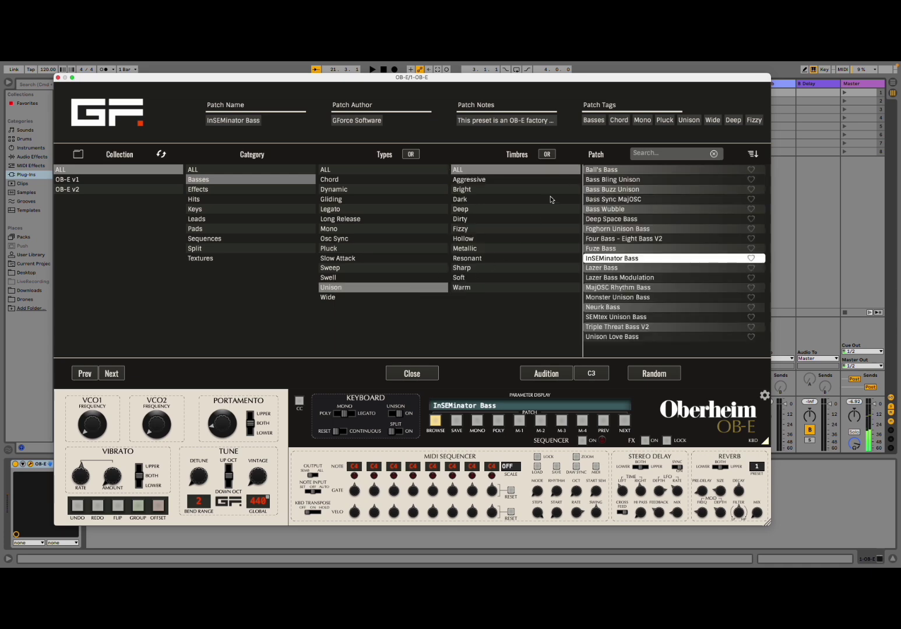
pyautogui.click(649, 181)
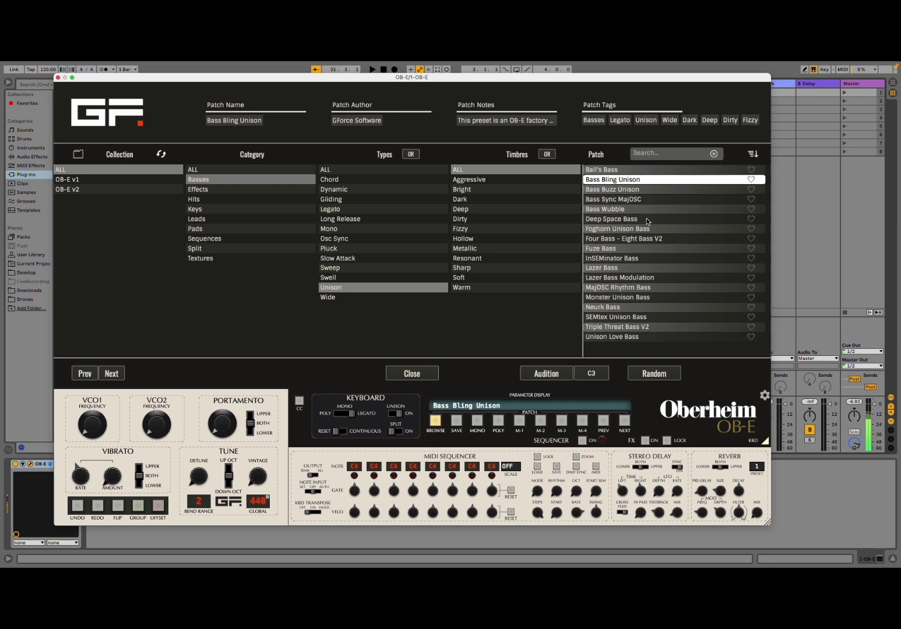
# Return from the patch browser to the synth with its on-screen keyboard shown, and play a single note with unison on
pyautogui.click(438, 373)
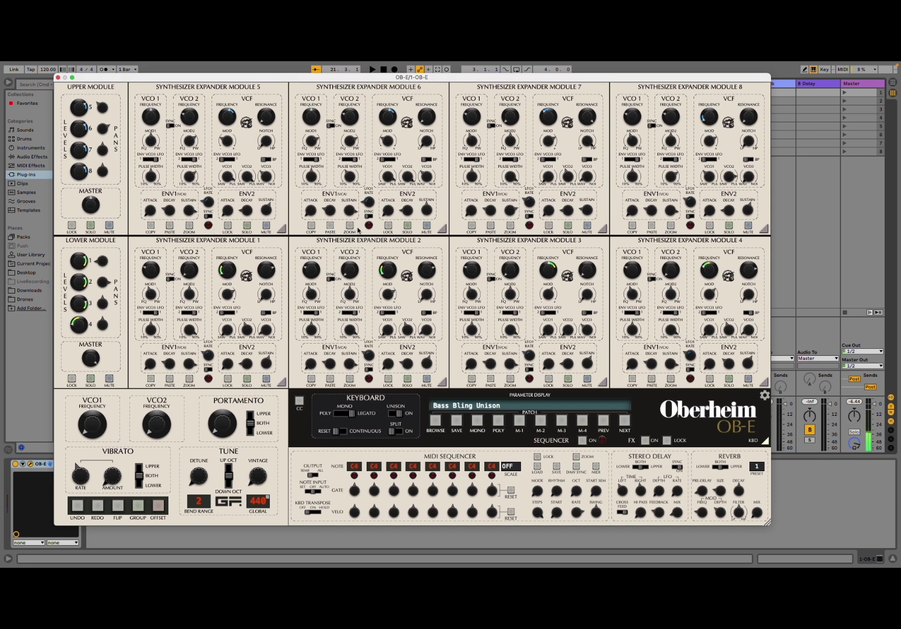
pyautogui.click(766, 441)
pyautogui.click(413, 507)
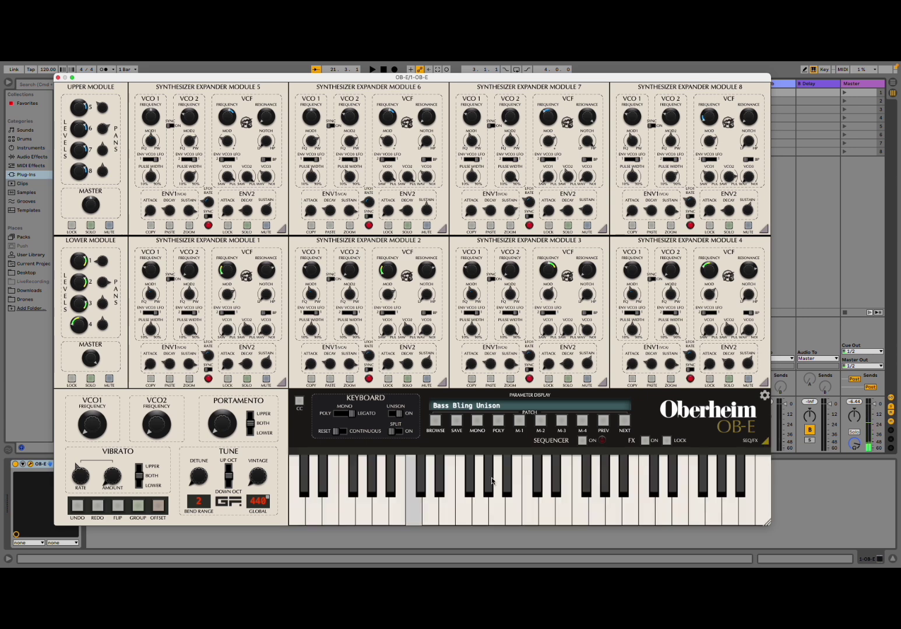
pyautogui.click(413, 509)
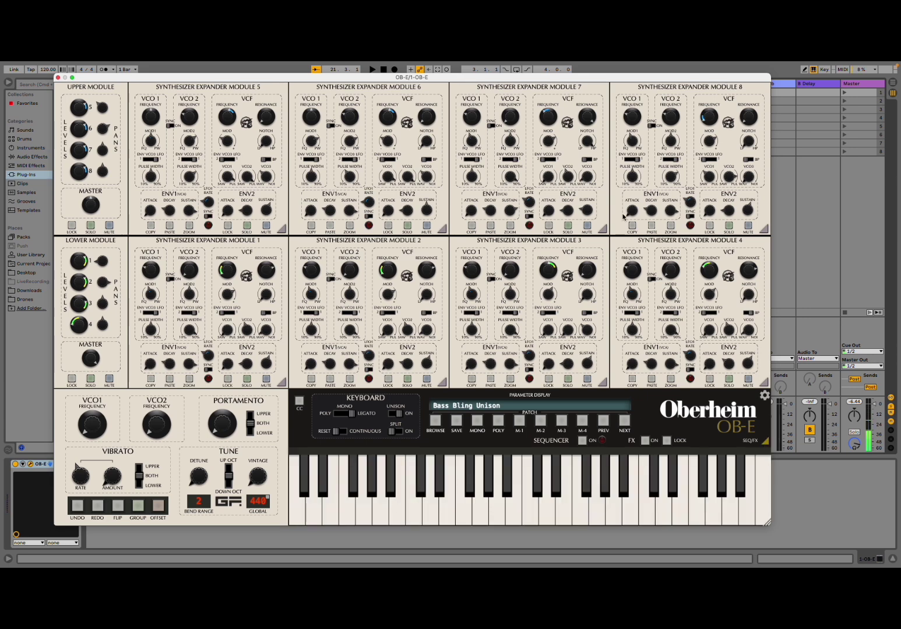
# Switch keyboard unison off and play a series of single notes to audition Bass Bling Unison without it
pyautogui.click(400, 415)
pyautogui.press('a')
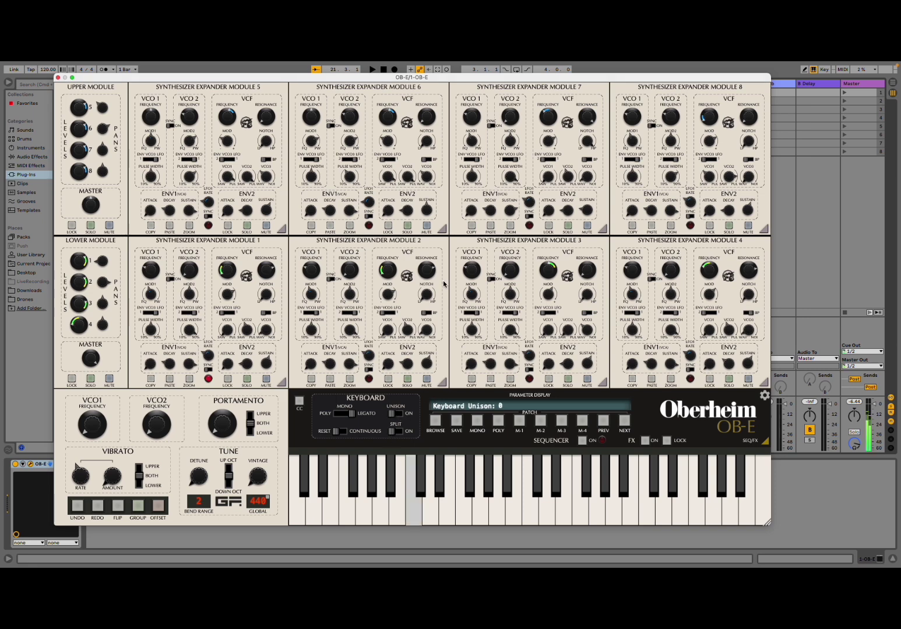
pyautogui.press('a')
pyautogui.press('a')
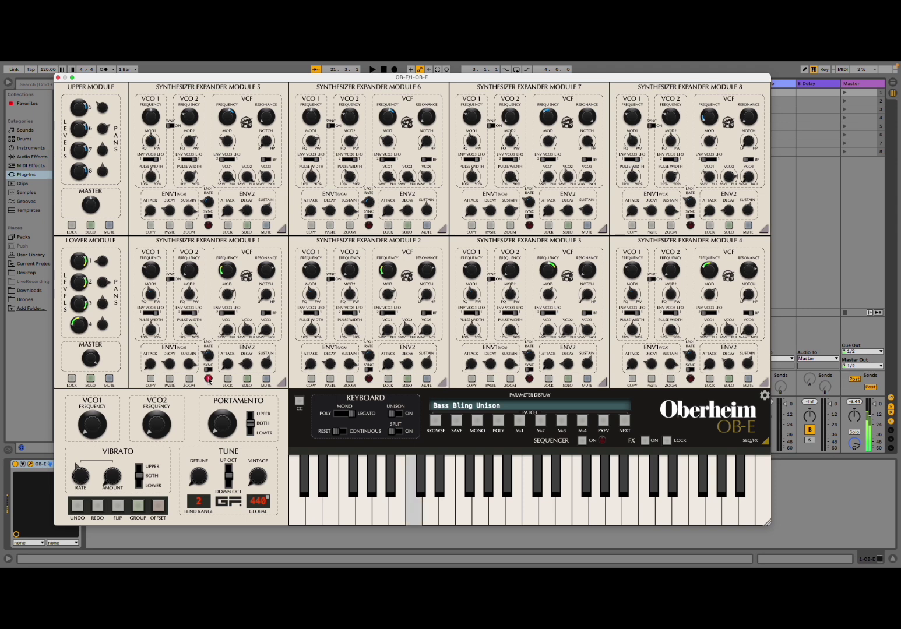
pyautogui.press('k')
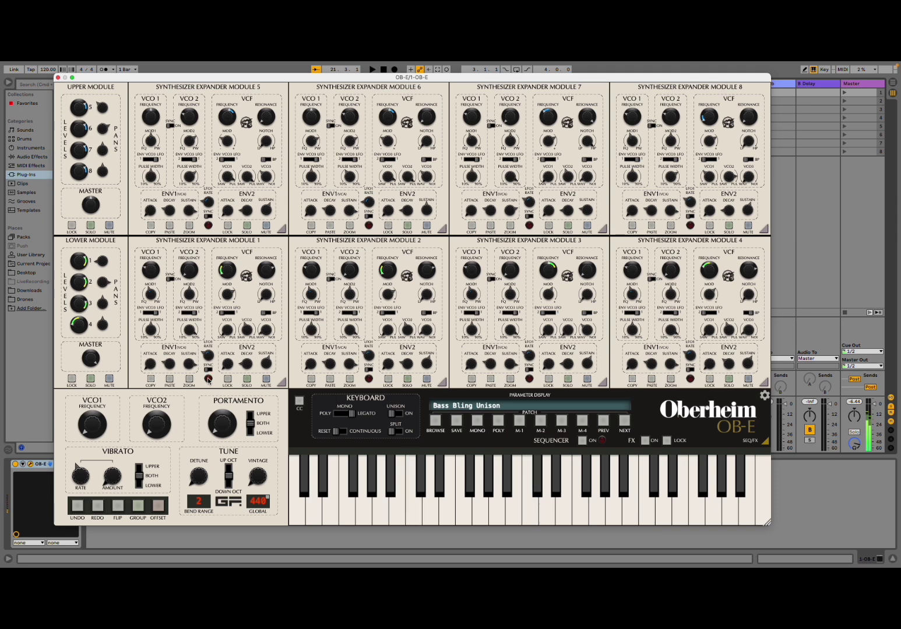
pyautogui.press('k')
pyautogui.press('g')
pyautogui.press('u')
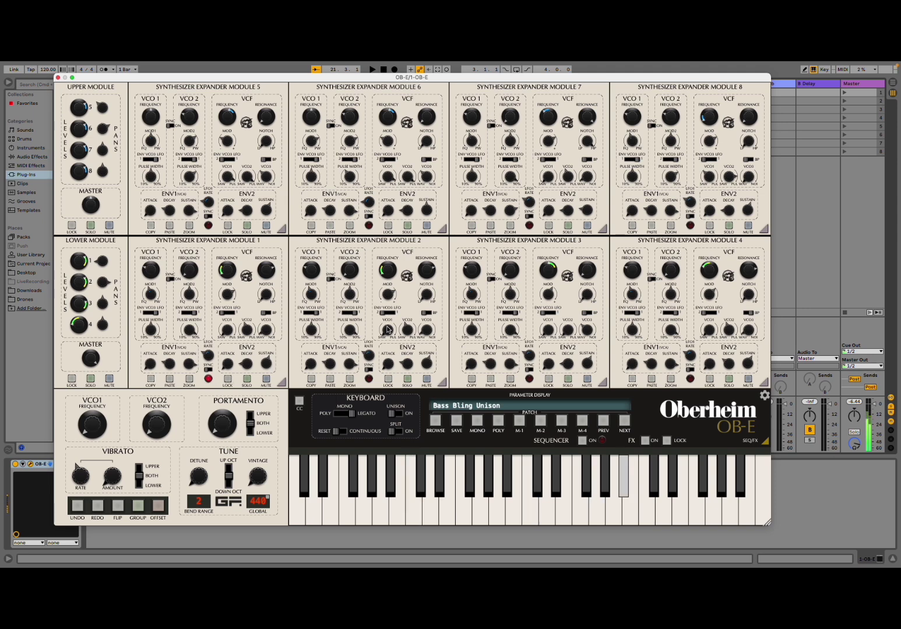
pyautogui.press('k')
pyautogui.press('g')
pyautogui.press('a')
pyautogui.press('u')
pyautogui.press('g')
pyautogui.press('a')
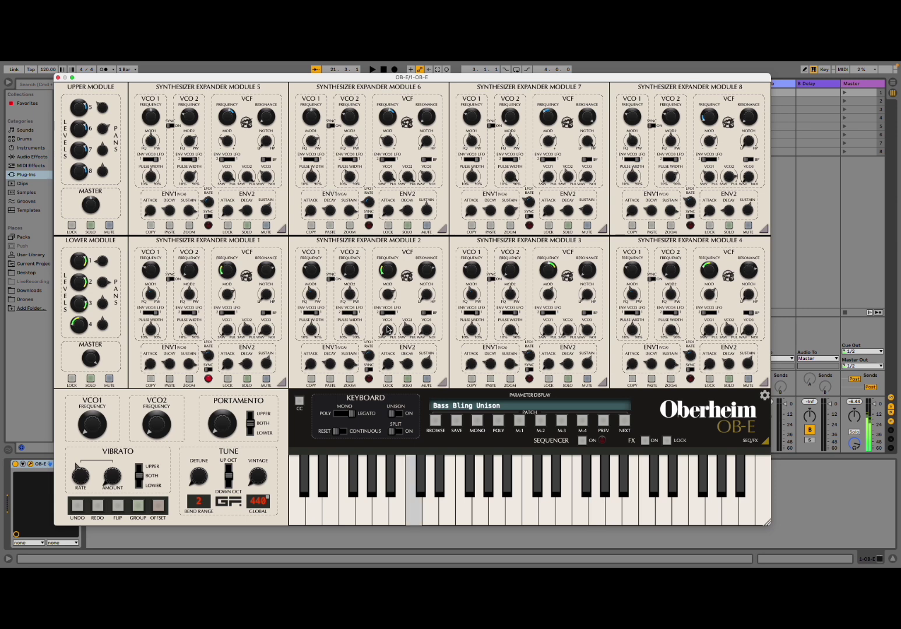
pyautogui.press('k')
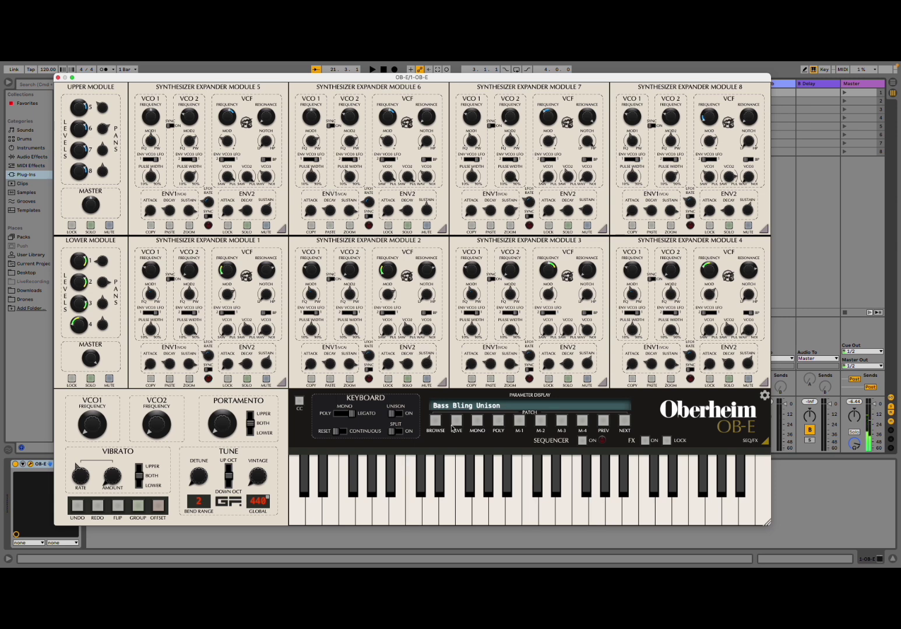